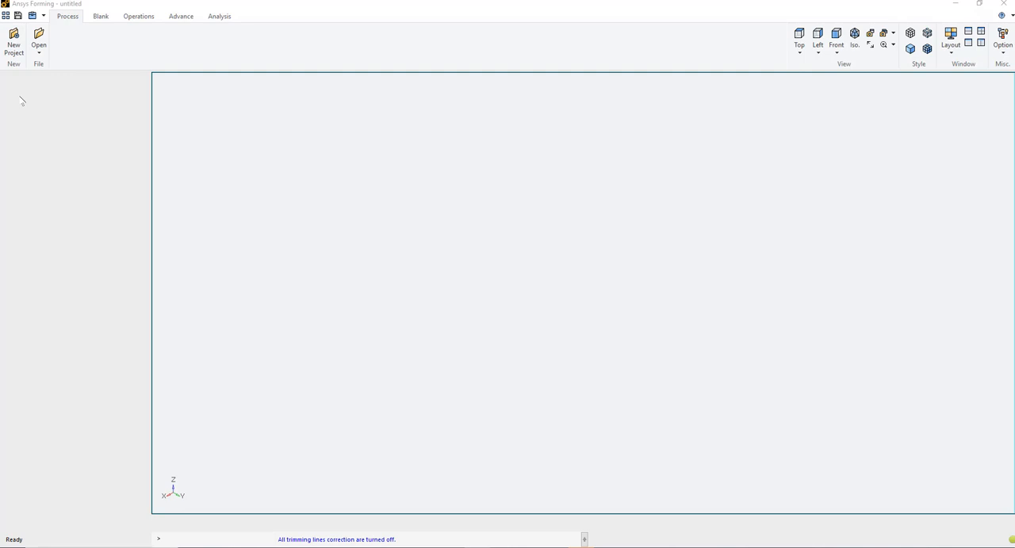
# Create the cold stamping project Process15 with TON, MM, S, N, MPA units and set its simulation type to Trim Line Development
pyautogui.click(14, 41)
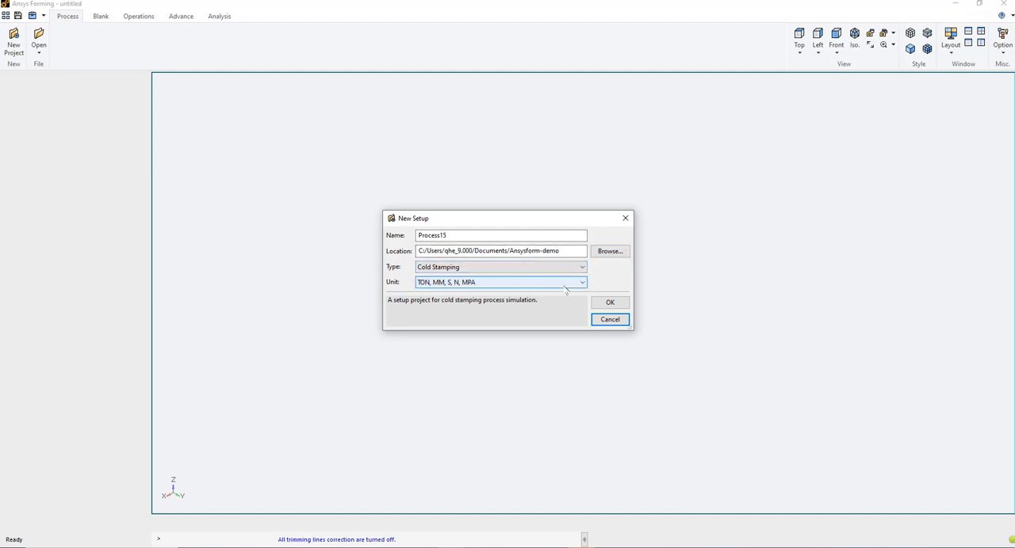
pyautogui.click(610, 303)
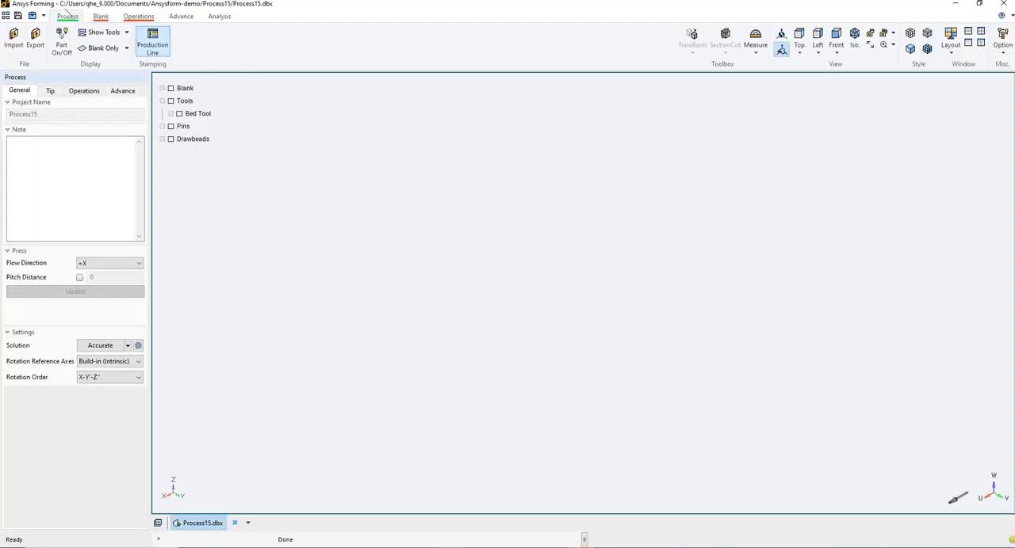
pyautogui.click(123, 91)
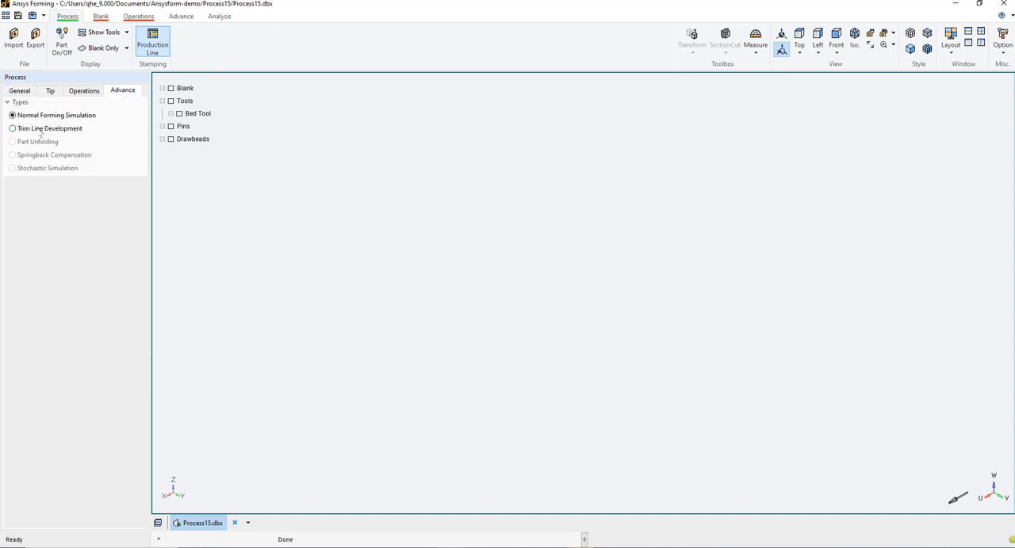
pyautogui.click(14, 129)
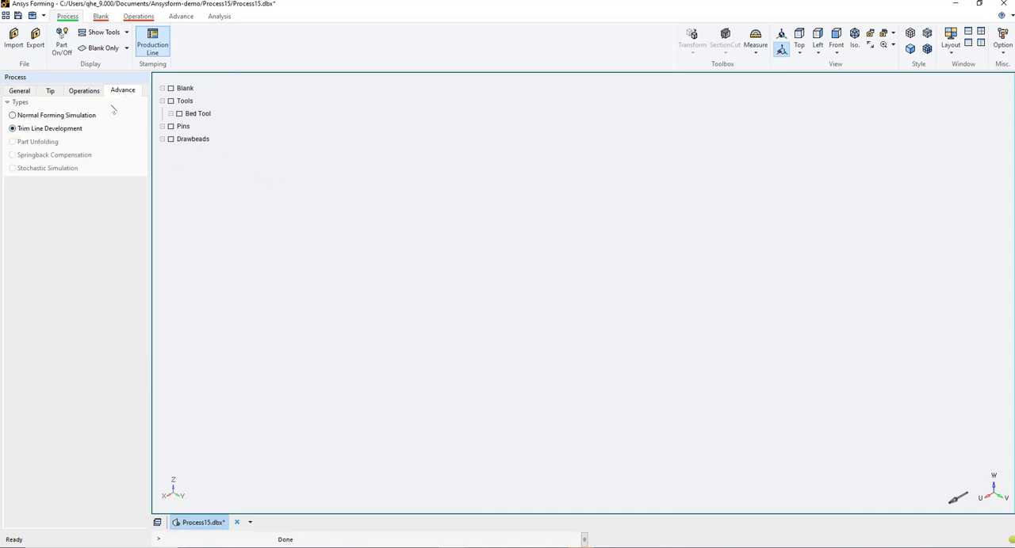
# Insert two additional Draw/Stretch operations into the process operations plan
pyautogui.click(85, 92)
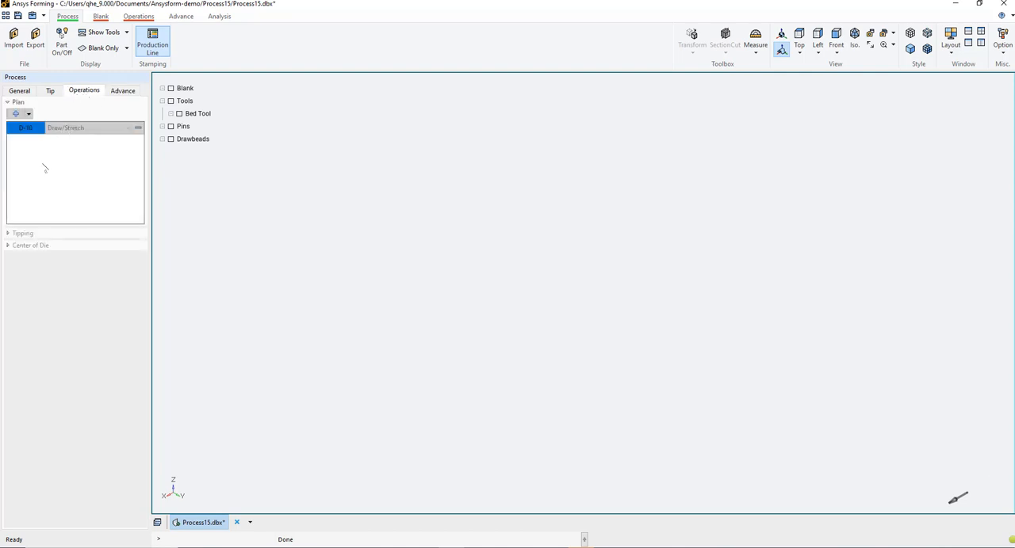
pyautogui.rightClick(37, 133)
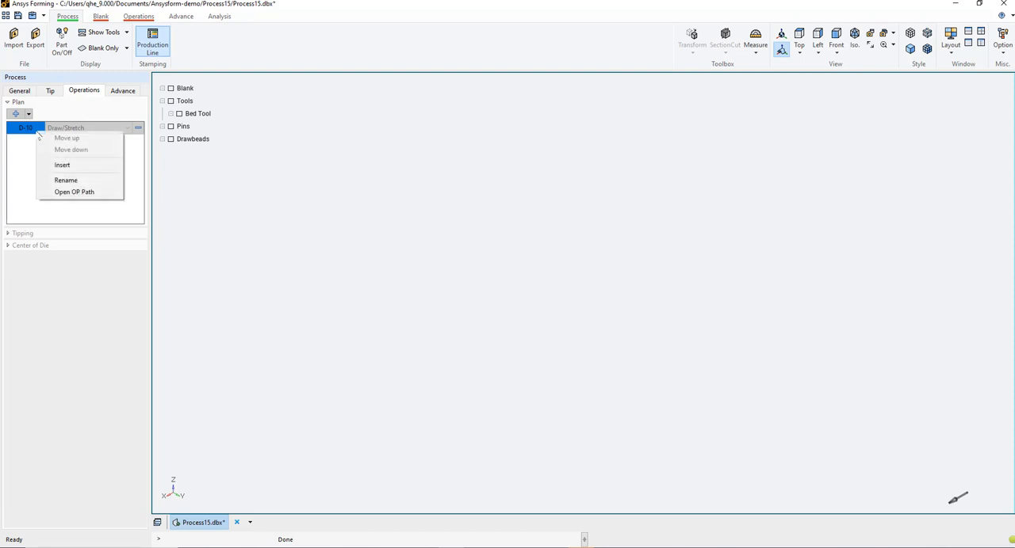
pyautogui.click(70, 168)
pyautogui.rightClick(35, 144)
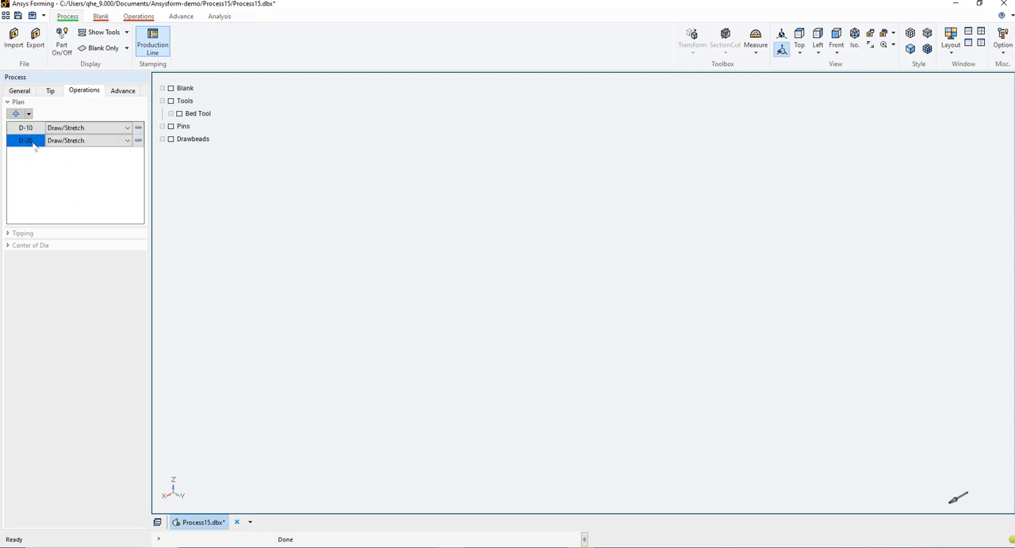
pyautogui.click(65, 178)
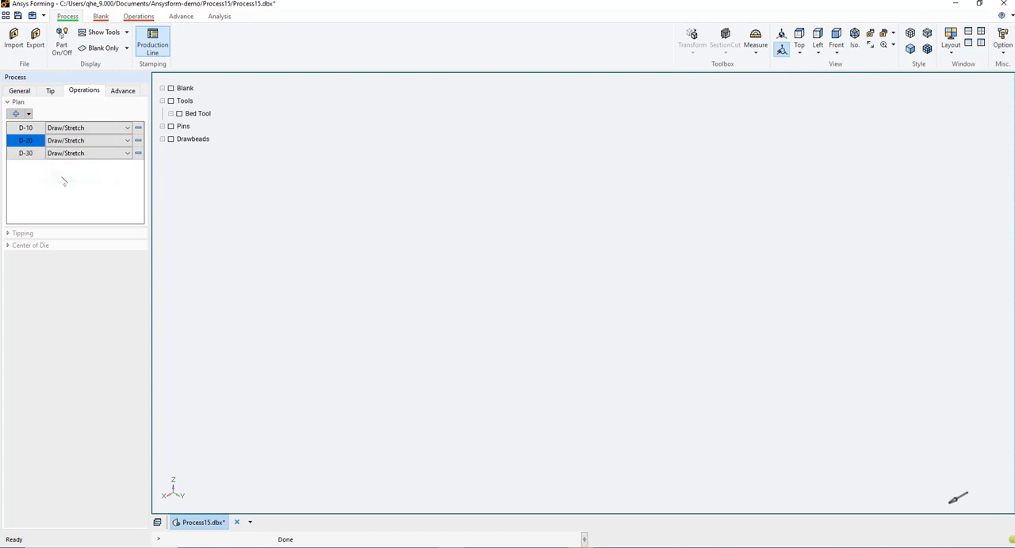
# Set the first operation in the plan to Blanking and the third one to Trim/Pierce
pyautogui.click(128, 128)
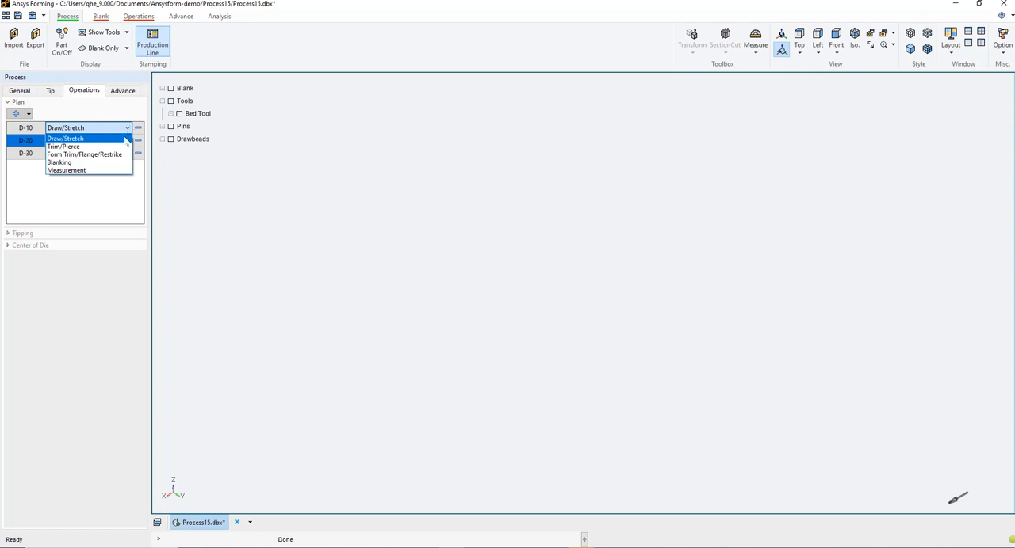
pyautogui.click(111, 163)
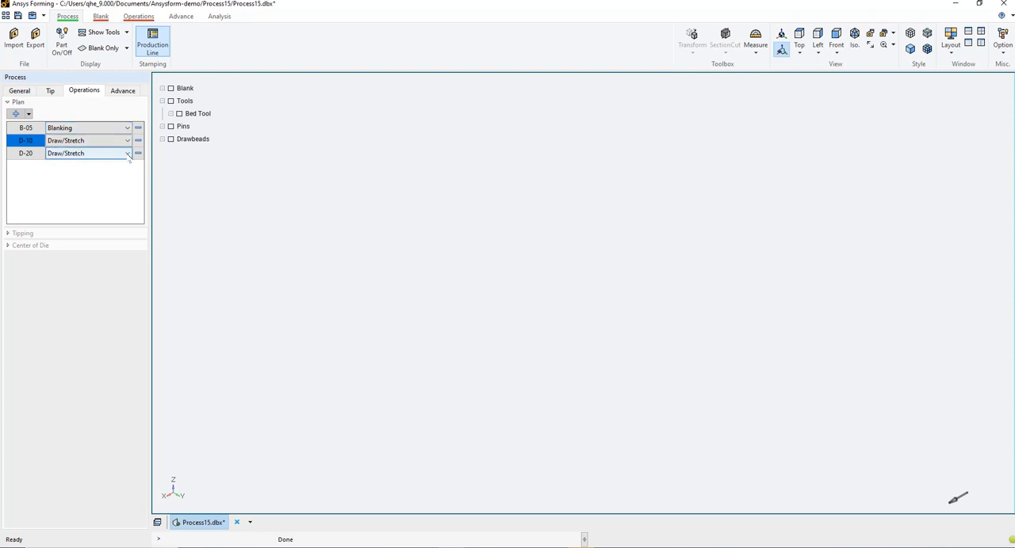
pyautogui.click(128, 154)
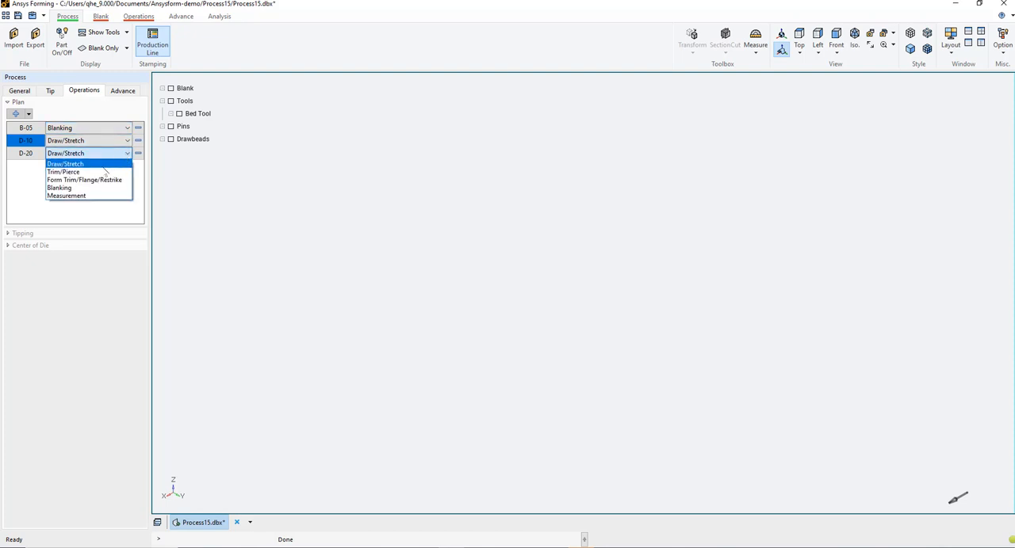
pyautogui.click(99, 172)
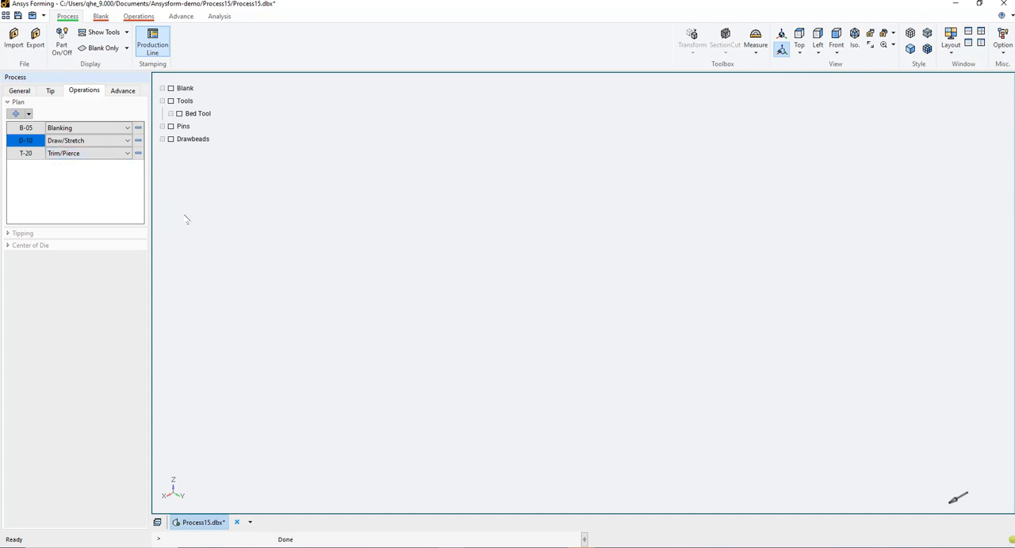
# Remove the Trim/Pierce operation from the operations plan
pyautogui.click(139, 154)
pyautogui.click(513, 299)
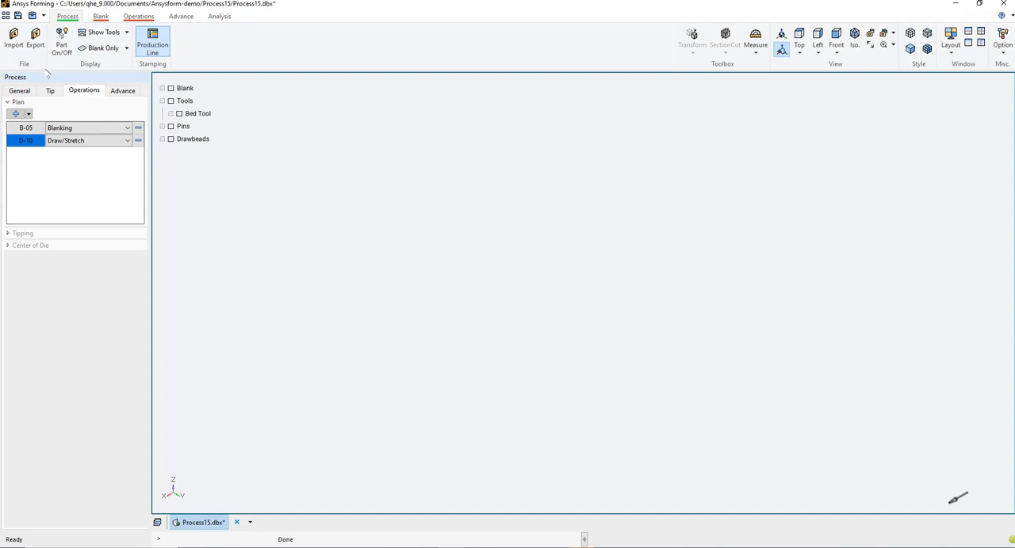
# Import blankline.iges from the trimline-development folder as a curve
pyautogui.click(14, 38)
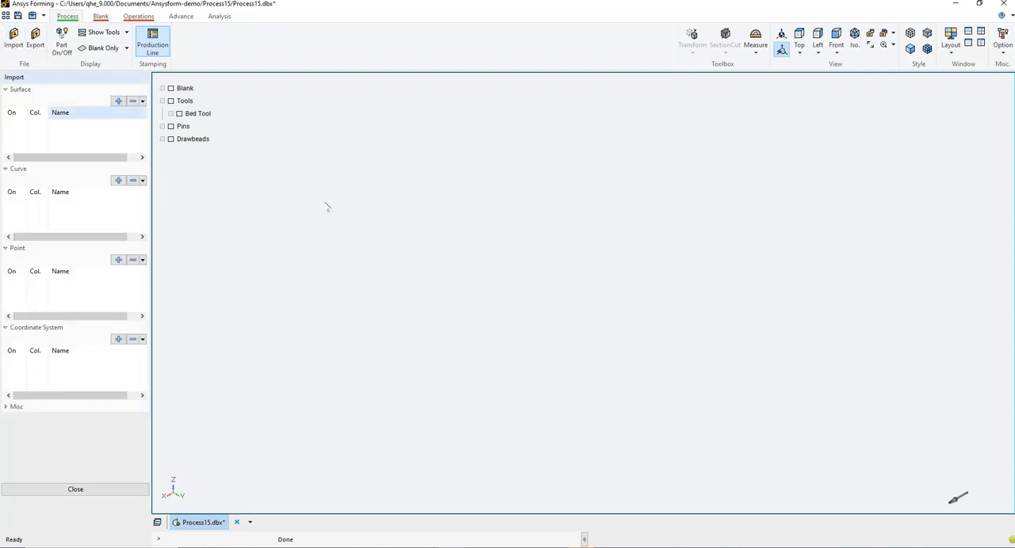
pyautogui.click(118, 180)
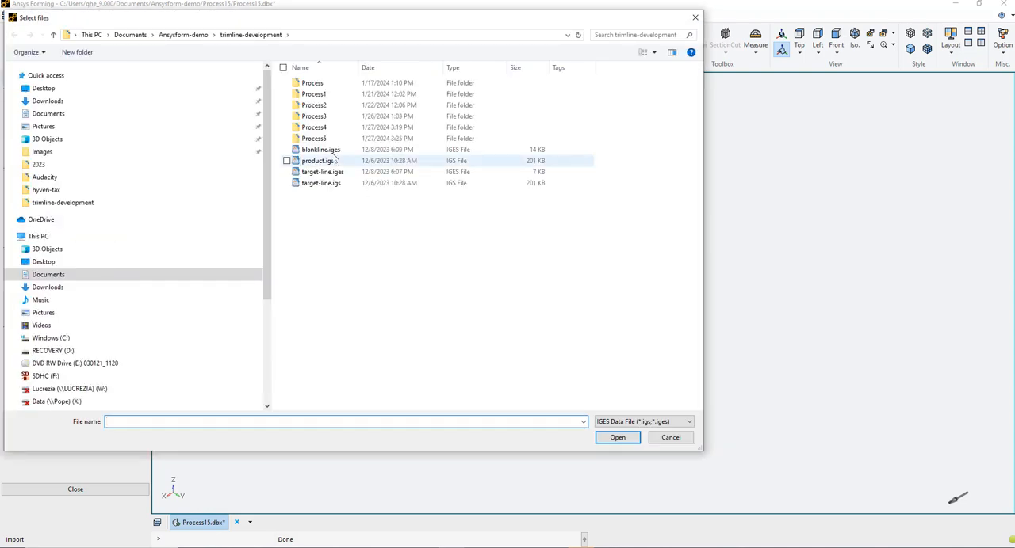
pyautogui.click(318, 149)
pyautogui.click(619, 441)
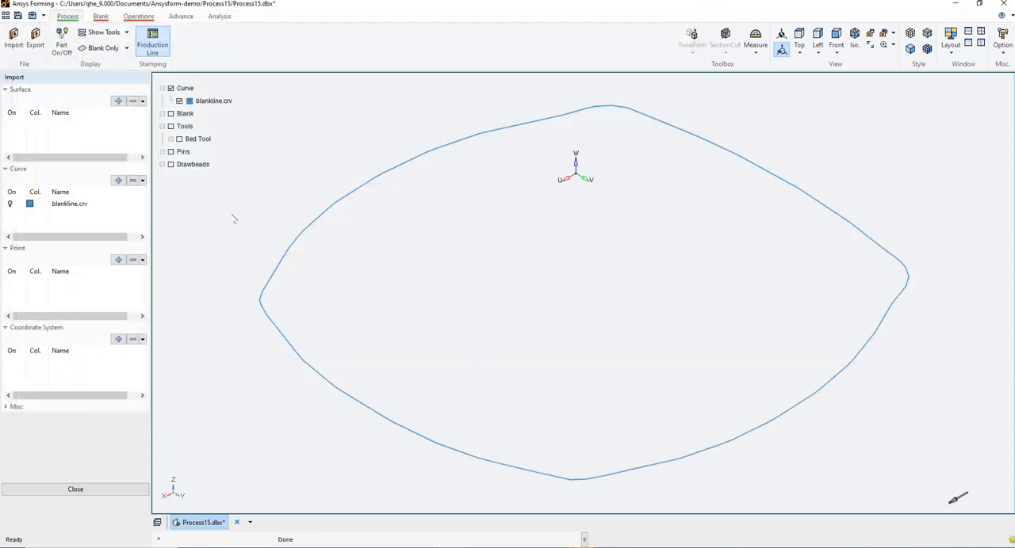
# Import product.igs from the same folder as another curve
pyautogui.click(118, 180)
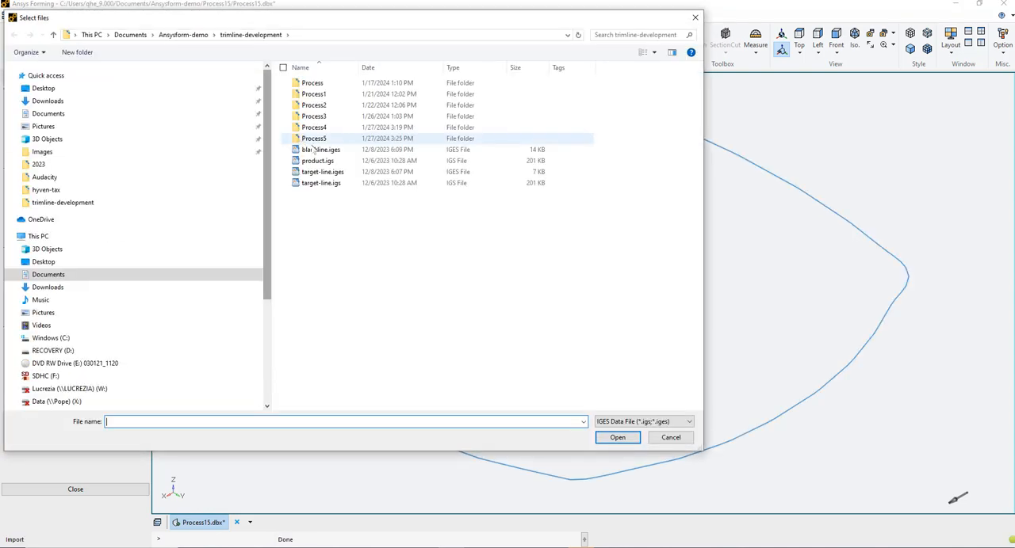
pyautogui.click(321, 161)
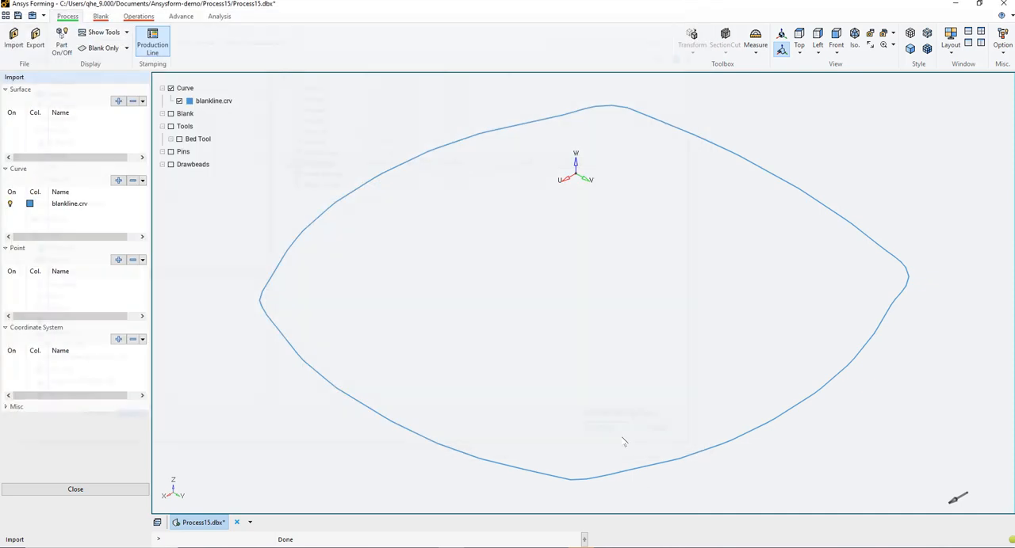
pyautogui.click(618, 438)
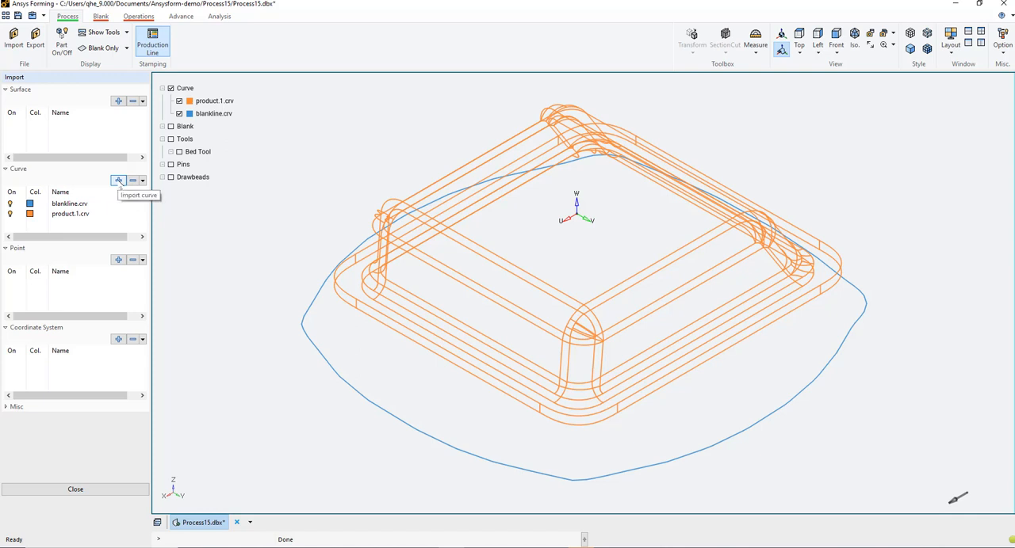
# Import target-line.iges as the target trim curve
pyautogui.click(118, 181)
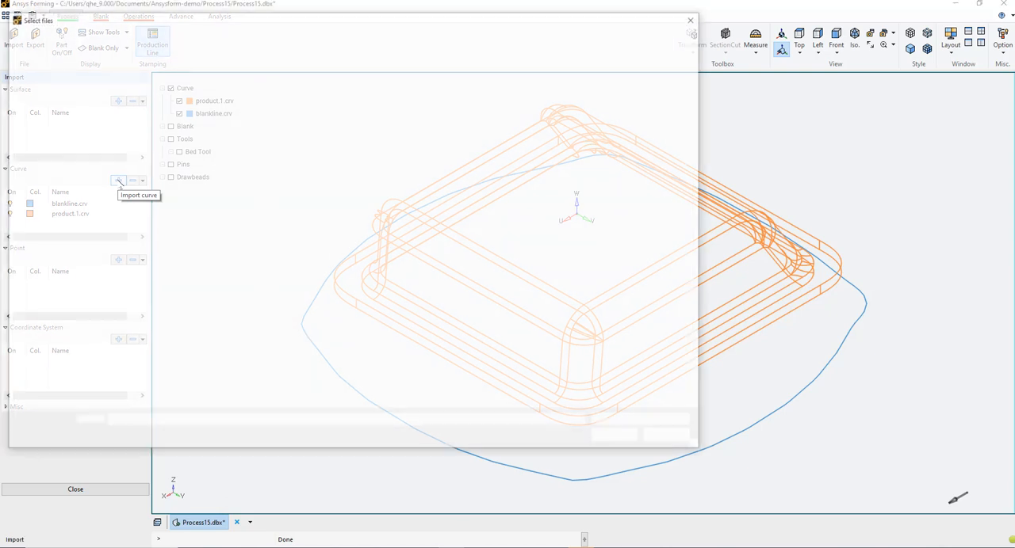
pyautogui.click(322, 172)
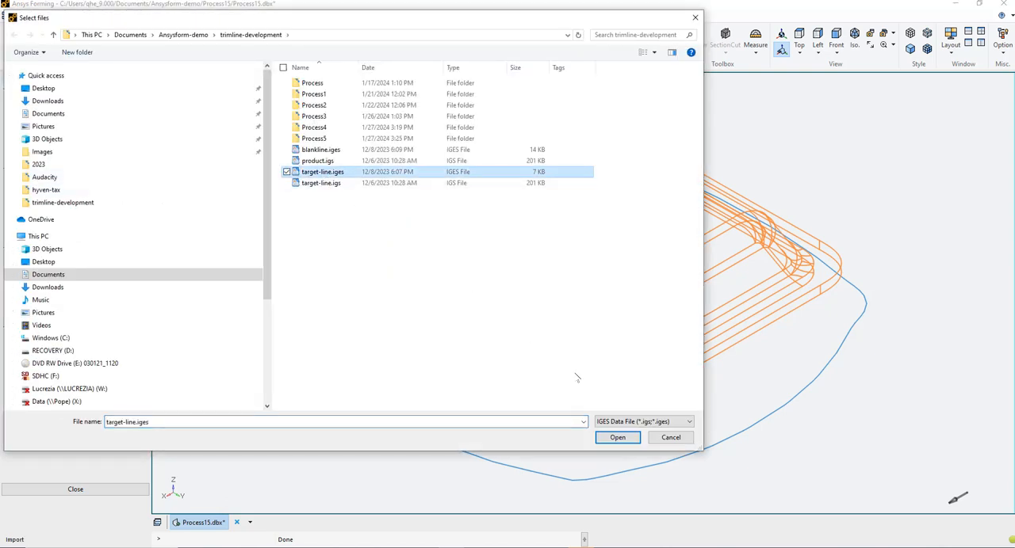
pyautogui.click(620, 439)
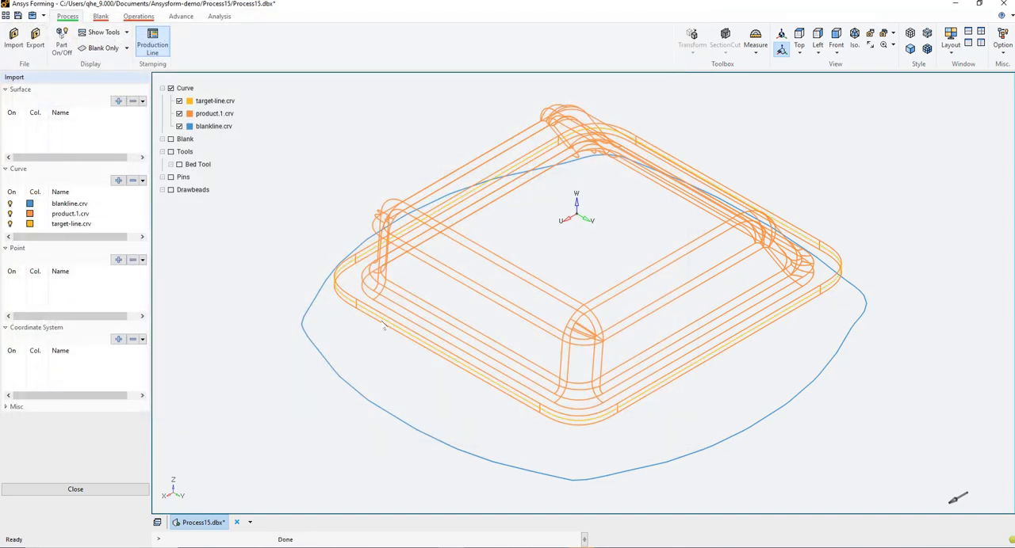
# Compare the imported curves and hide the product curve, keeping the target line and blank line displayed
pyautogui.scroll(5, 381, 325)
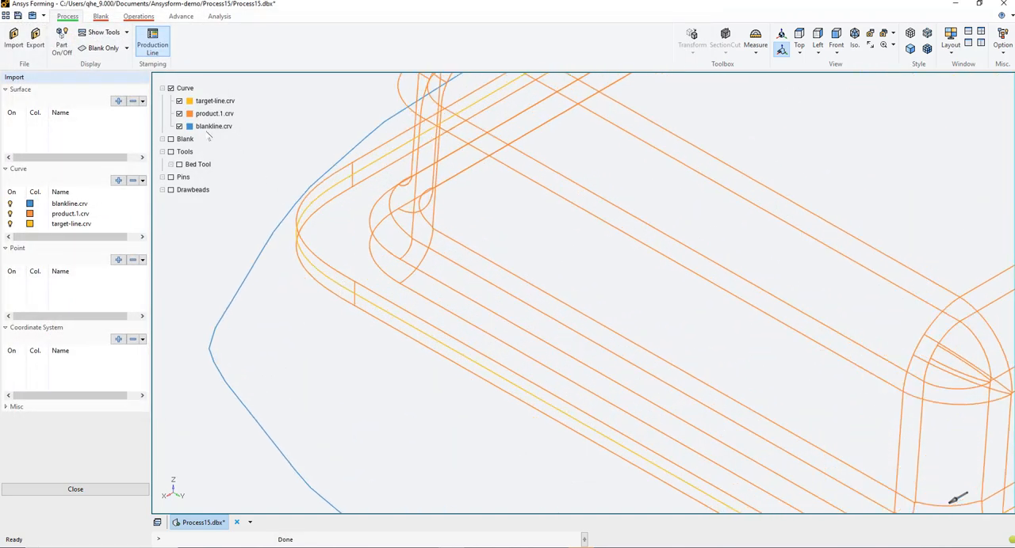
pyautogui.click(179, 113)
pyautogui.scroll(-5, 373, 317)
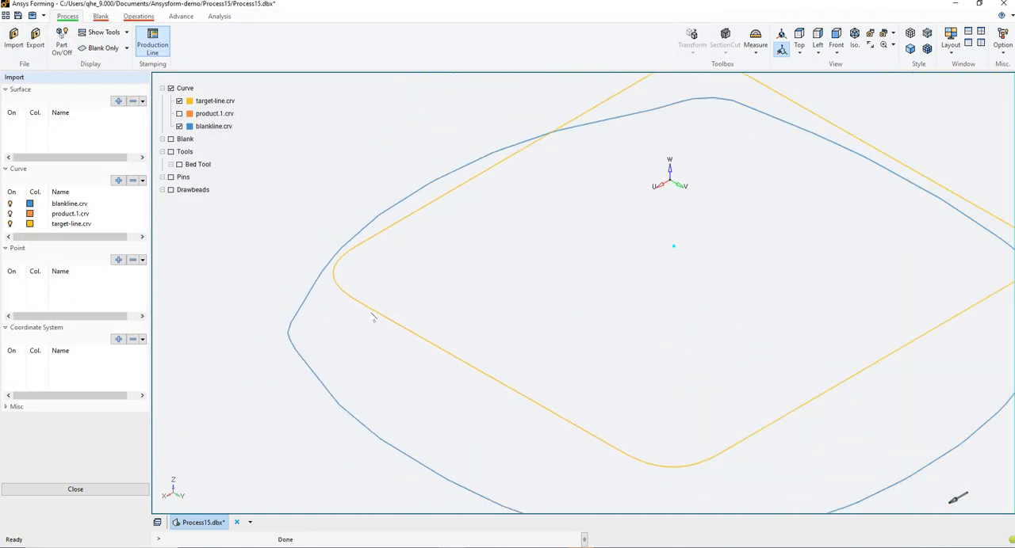
pyautogui.click(179, 114)
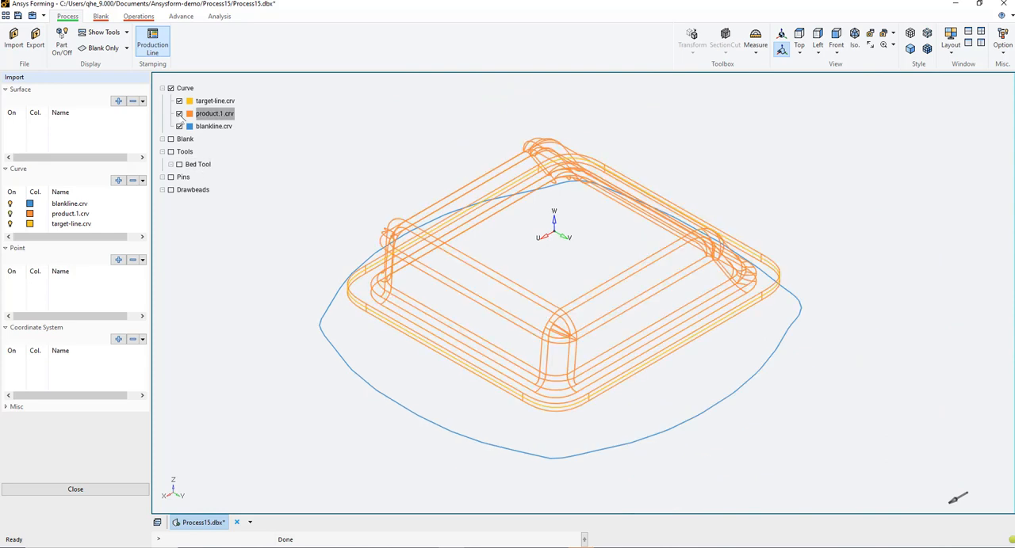
pyautogui.click(179, 114)
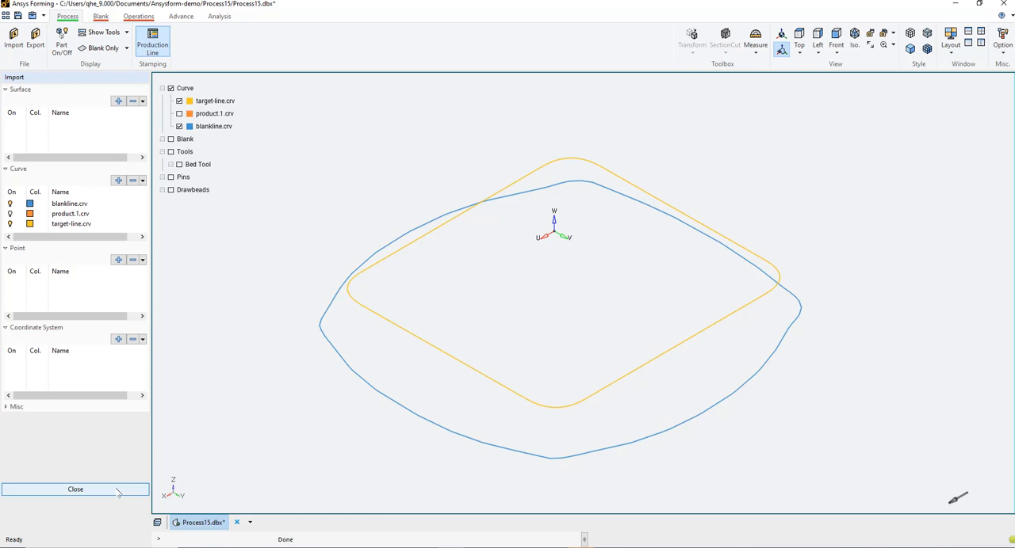
# Import tool_mesh.k and blank_mesh.k as miscellaneous meshes, leaving out material.k, and finish importing
pyautogui.click(6, 407)
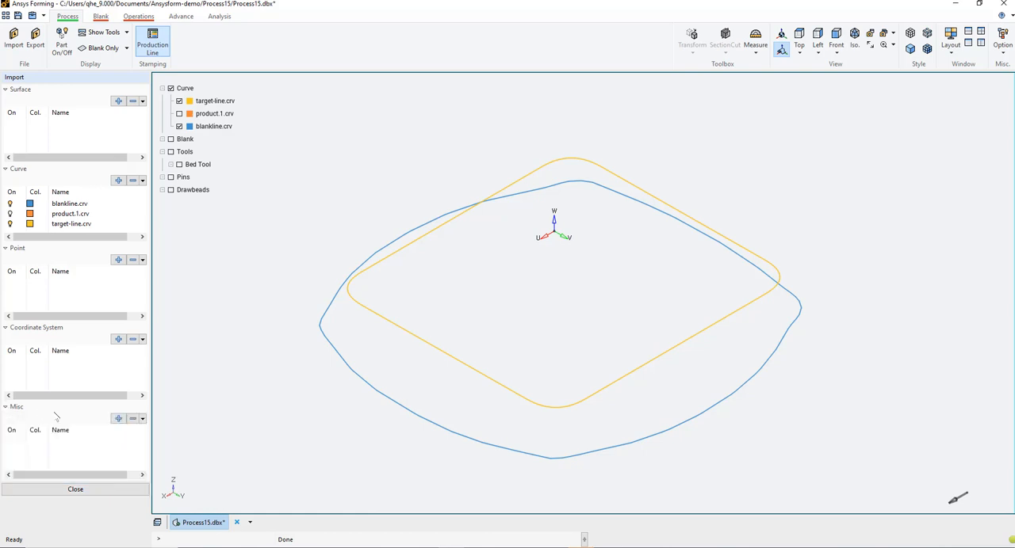
pyautogui.click(119, 418)
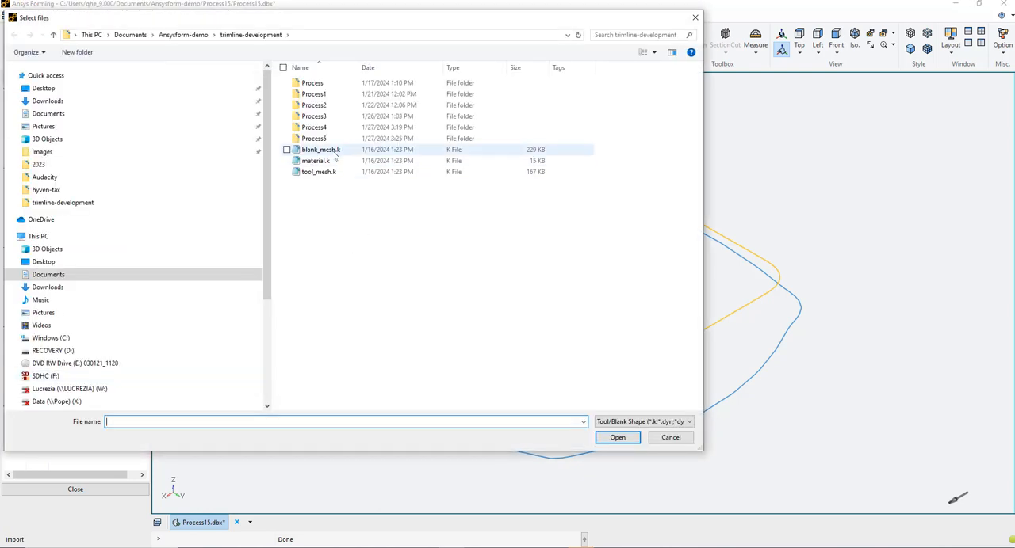
pyautogui.click(336, 151)
pyautogui.keyDown('shift'); pyautogui.click(331, 172); pyautogui.keyUp('shift')
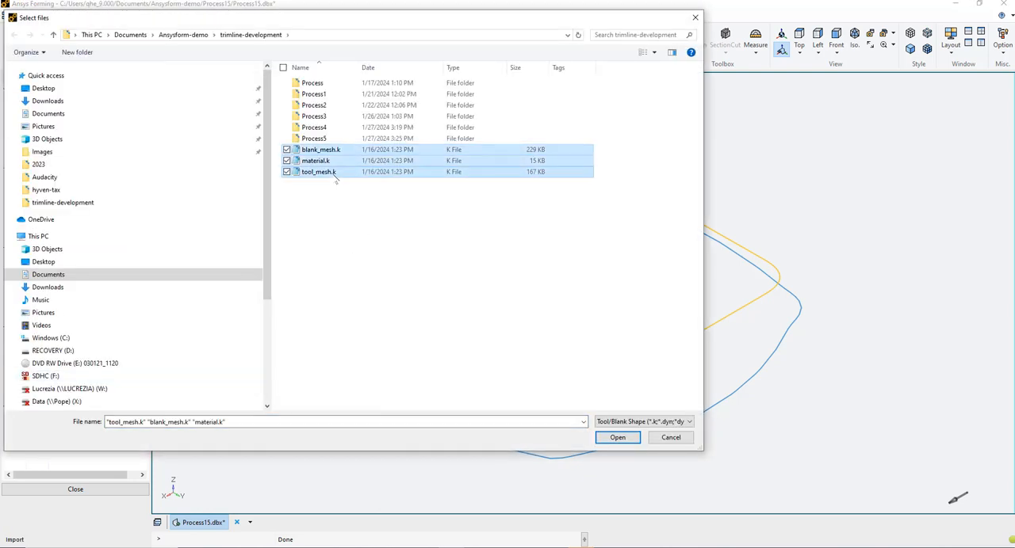
pyautogui.click(339, 152)
pyautogui.keyDown('ctrl'); pyautogui.click(340, 173); pyautogui.keyUp('ctrl')
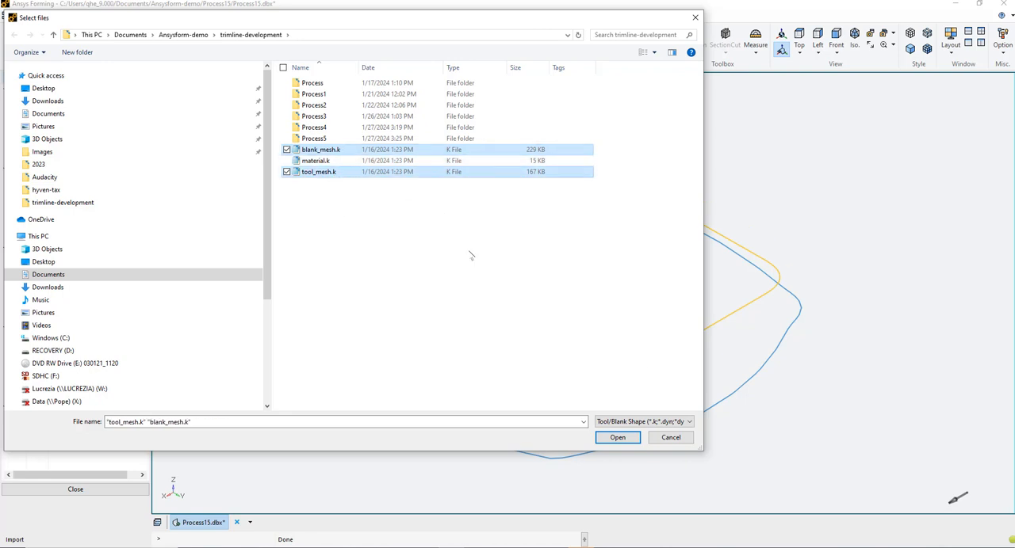
pyautogui.click(622, 439)
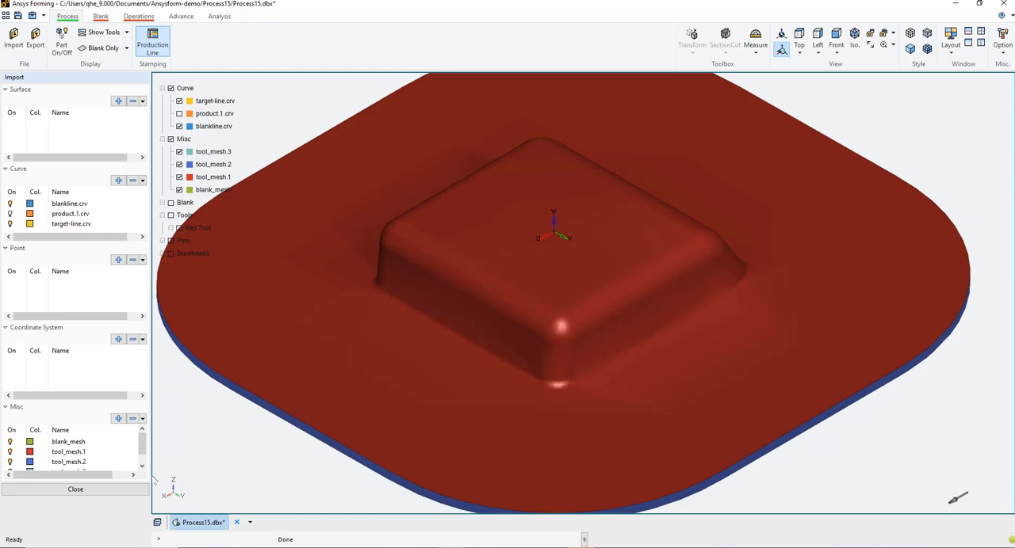
pyautogui.click(133, 489)
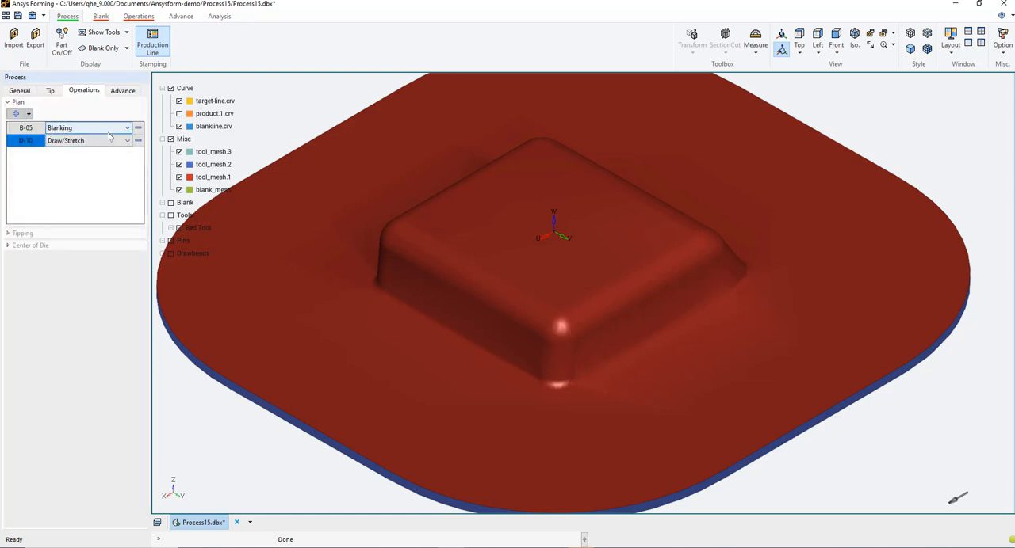
# Define the Design-1 blank by mesh, using the blank_mesh part
pyautogui.click(101, 18)
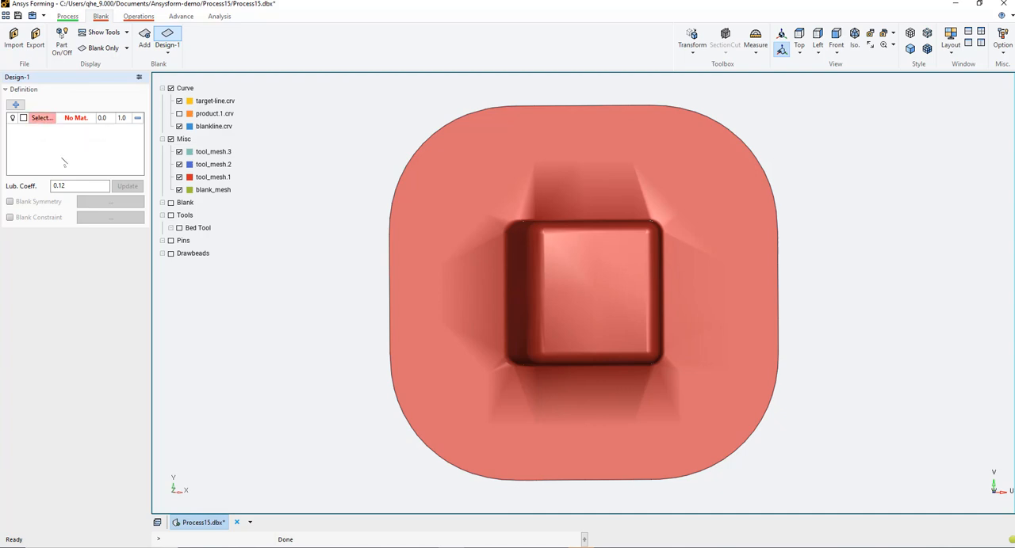
pyautogui.click(42, 119)
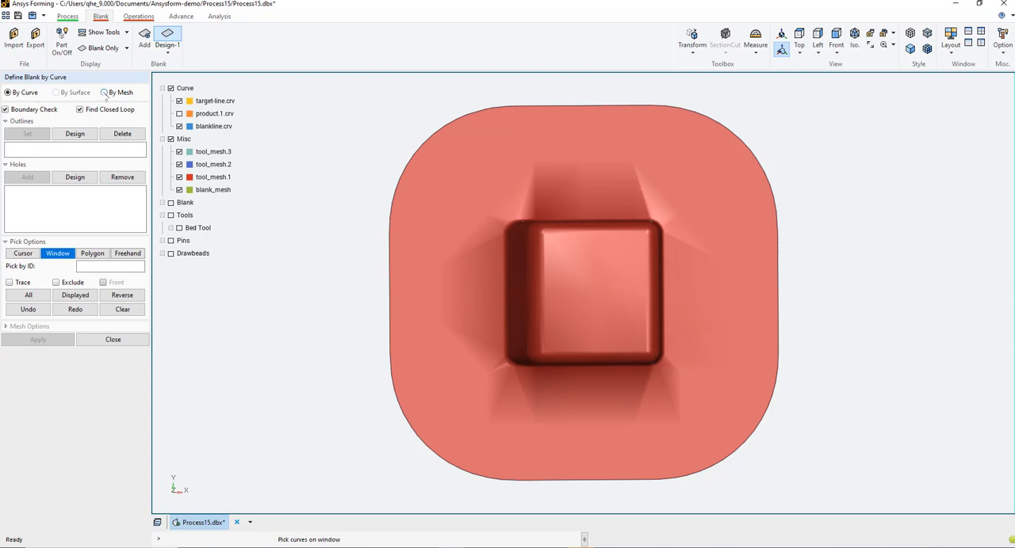
pyautogui.click(104, 92)
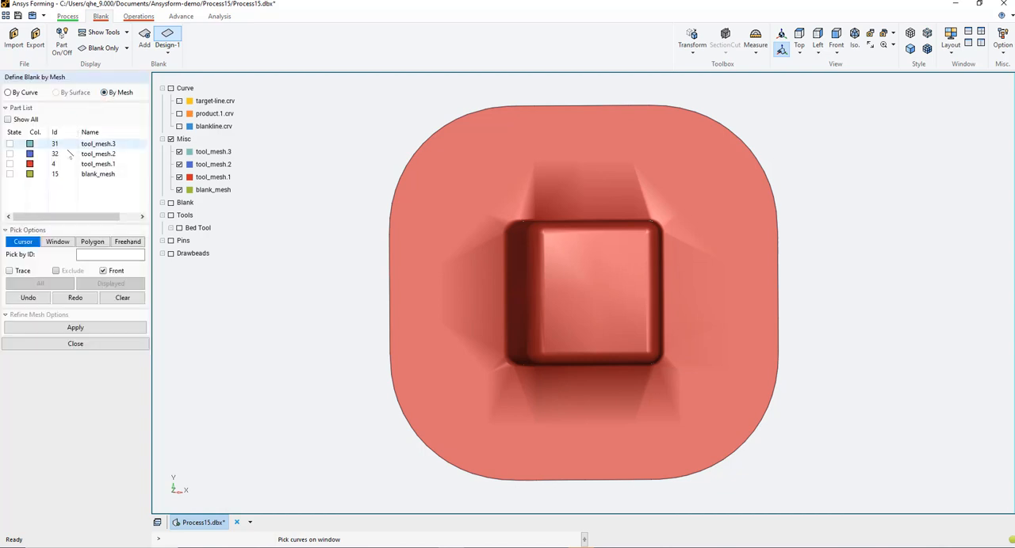
pyautogui.click(97, 176)
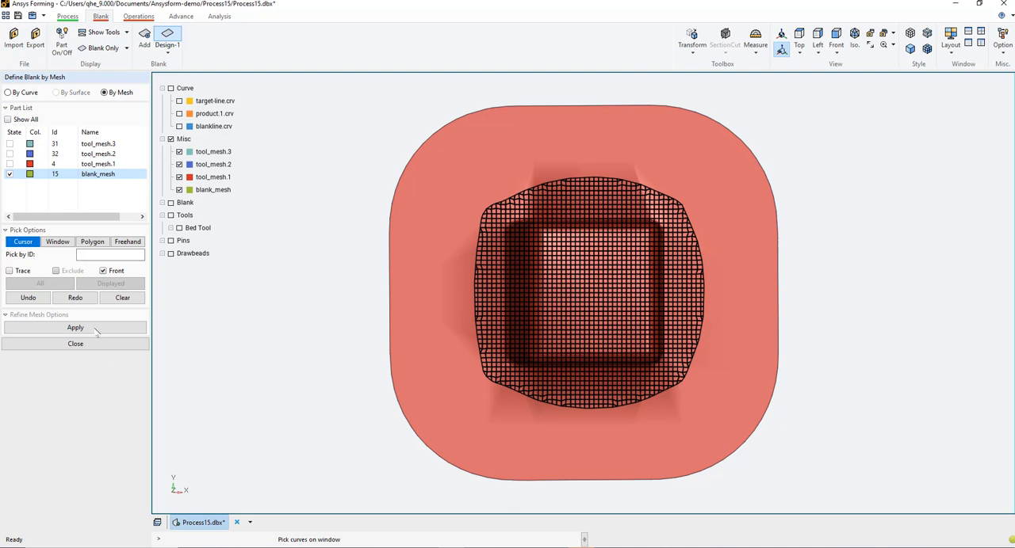
pyautogui.click(99, 344)
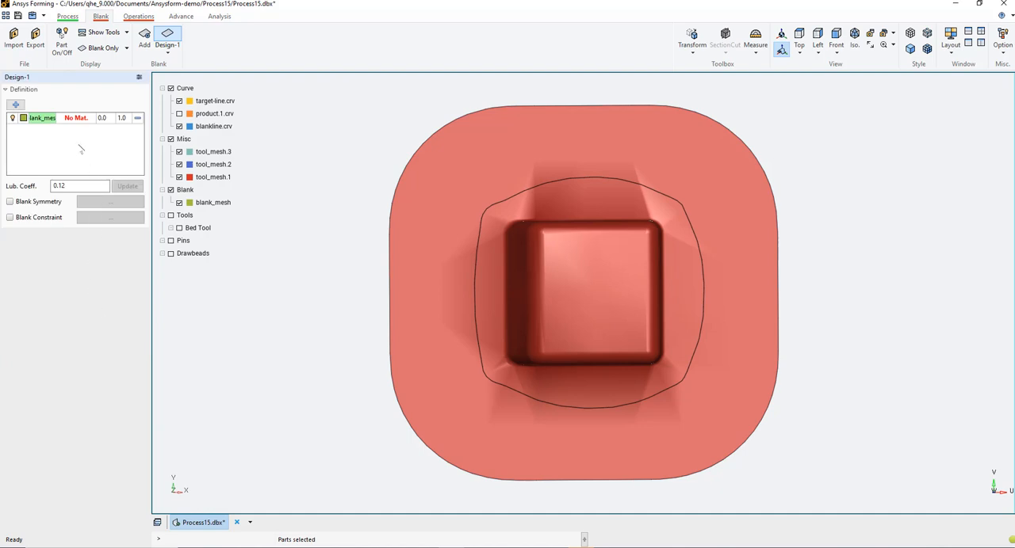
# Load material.k from the trimline-development folder into the material library, then save and assign it to the blank
pyautogui.doubleClick(77, 119)
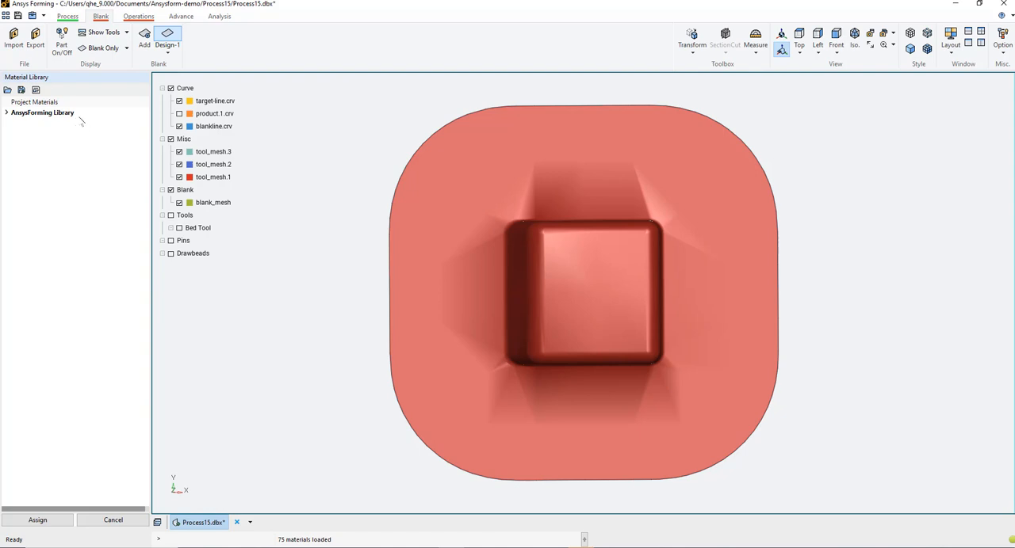
pyautogui.click(7, 113)
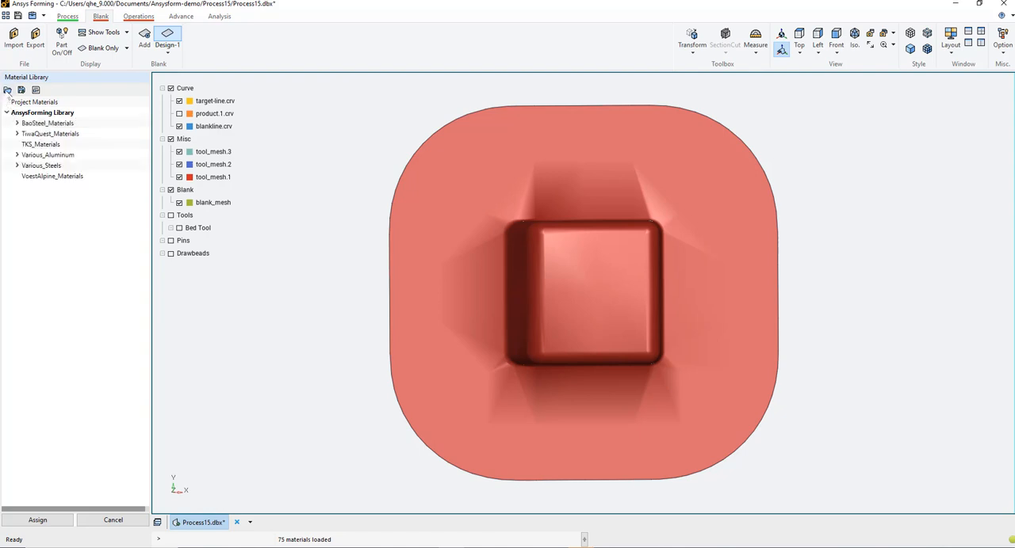
pyautogui.click(7, 90)
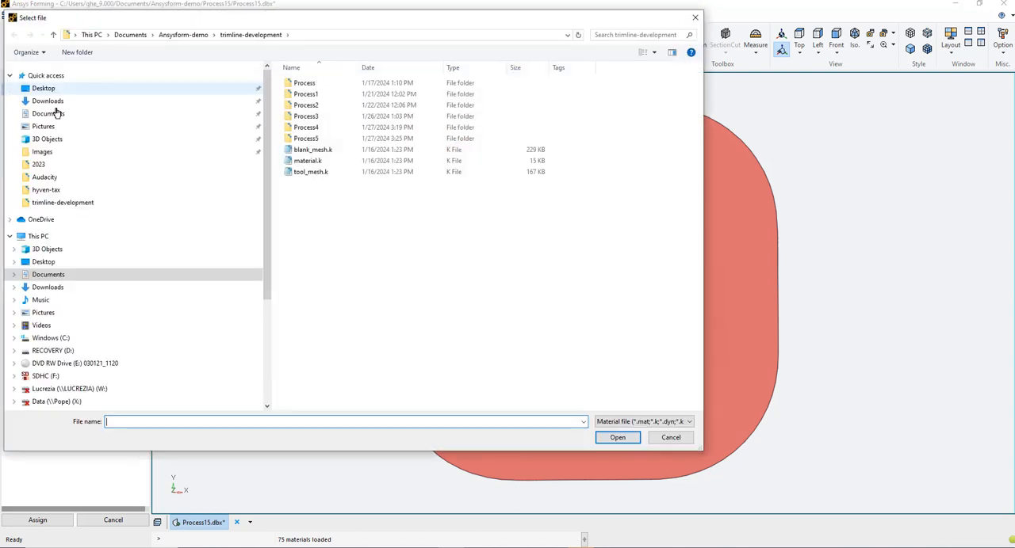
pyautogui.click(320, 161)
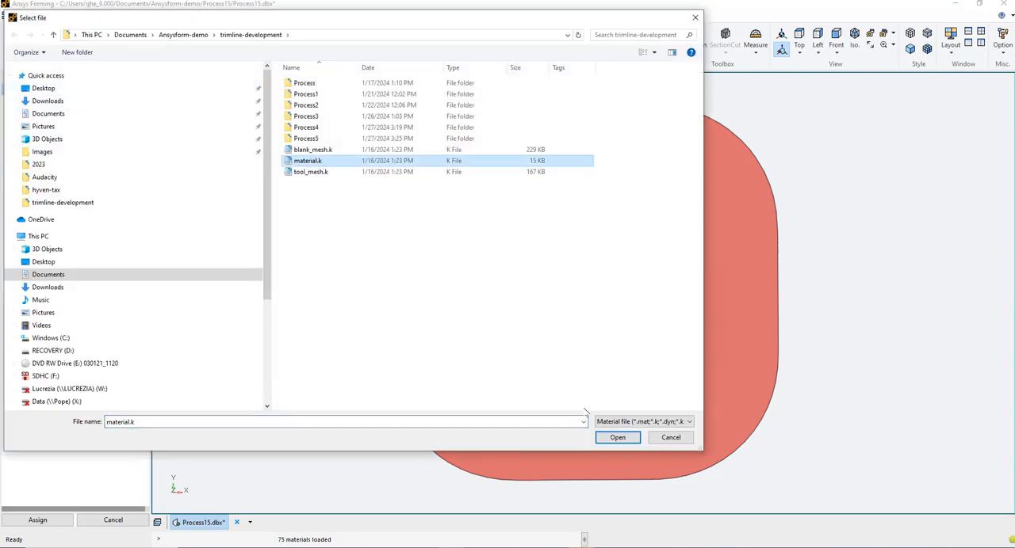
pyautogui.click(617, 438)
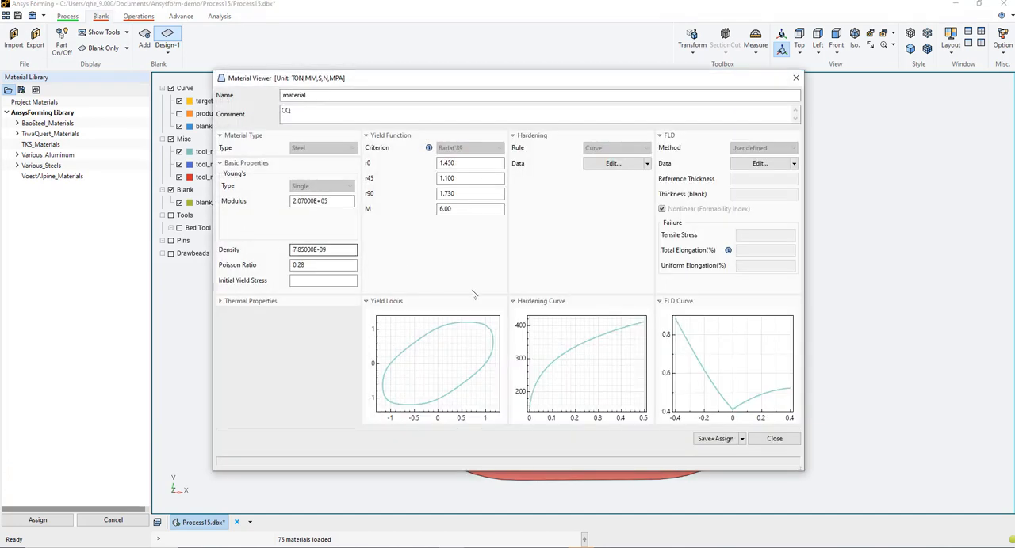
pyautogui.click(715, 439)
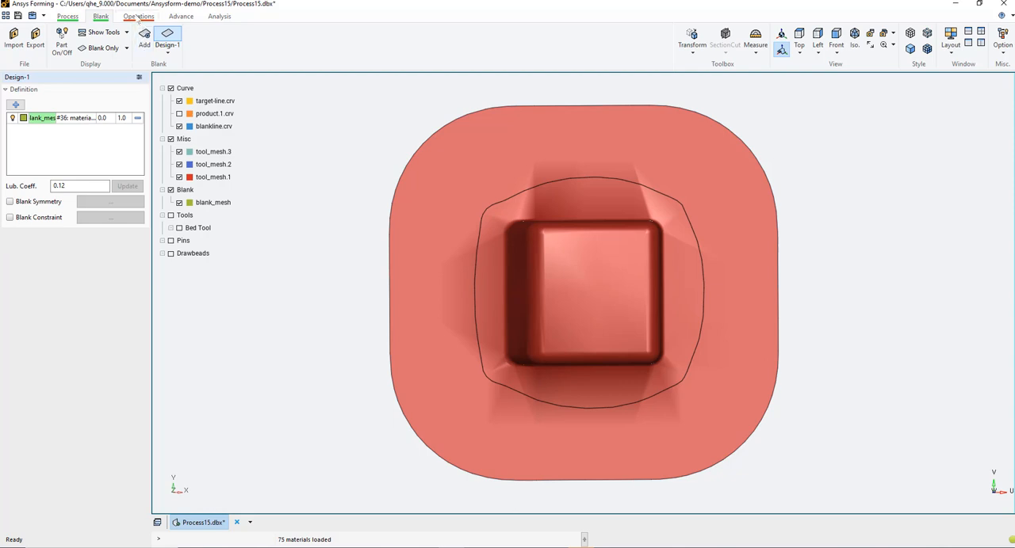
# Hide the miscellaneous tool meshes and add the outer blankline curve as Trim1's trimming line in blanking operation B-05
pyautogui.click(136, 18)
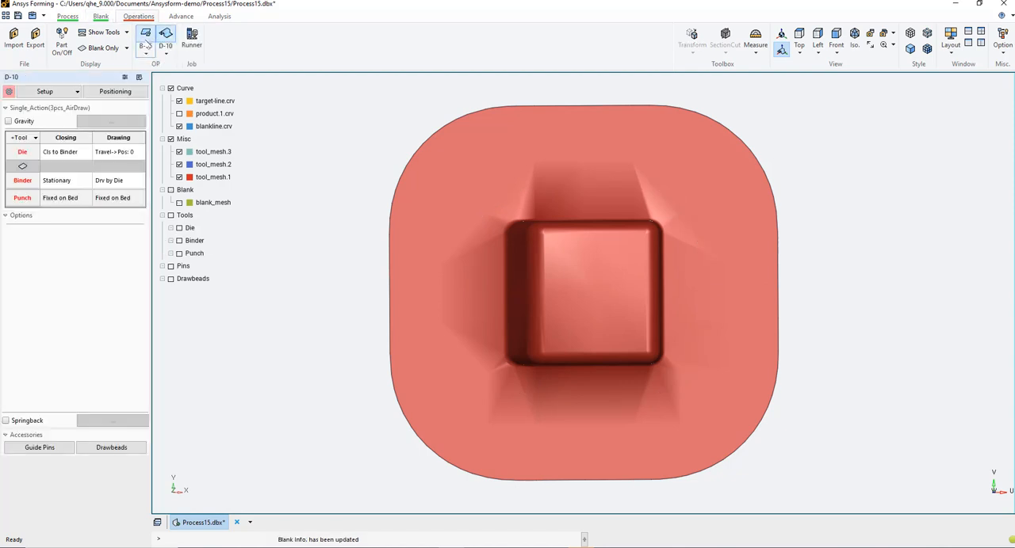
pyautogui.click(148, 39)
pyautogui.click(168, 38)
pyautogui.click(147, 40)
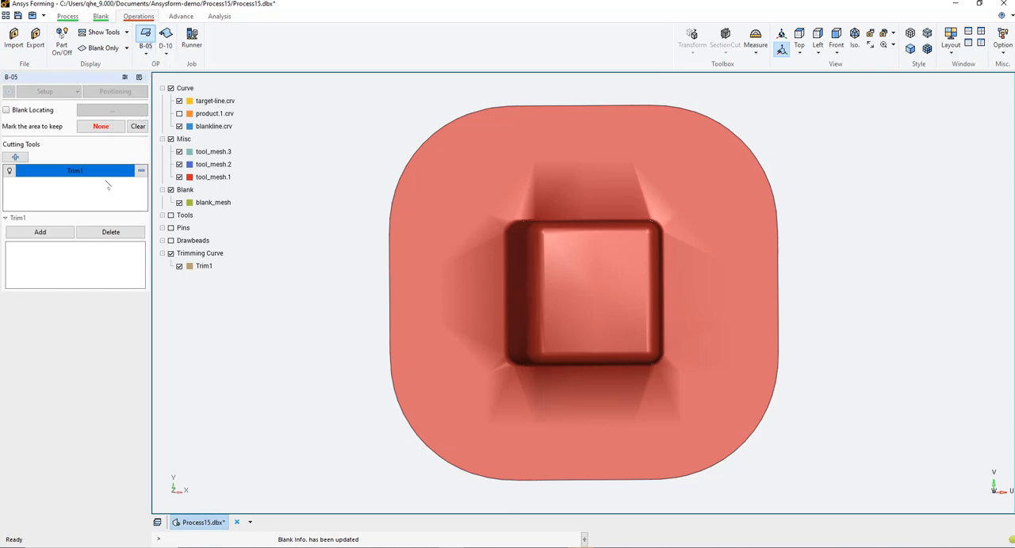
pyautogui.click(170, 139)
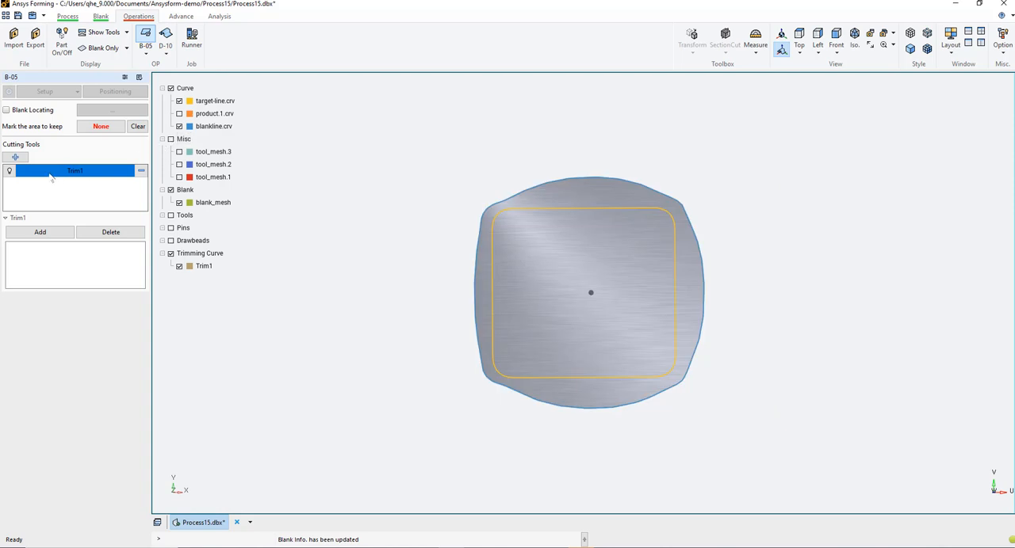
pyautogui.click(40, 232)
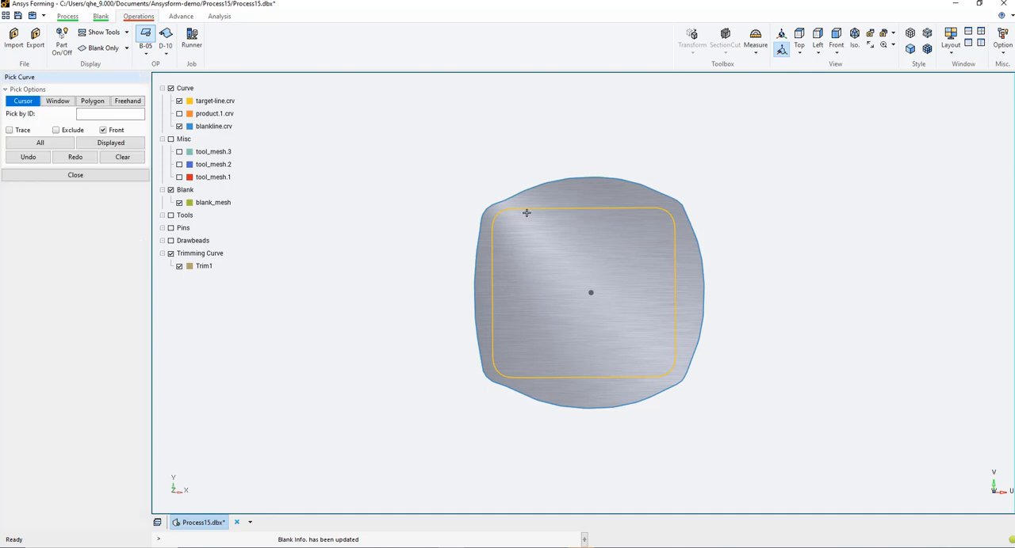
pyautogui.click(551, 181)
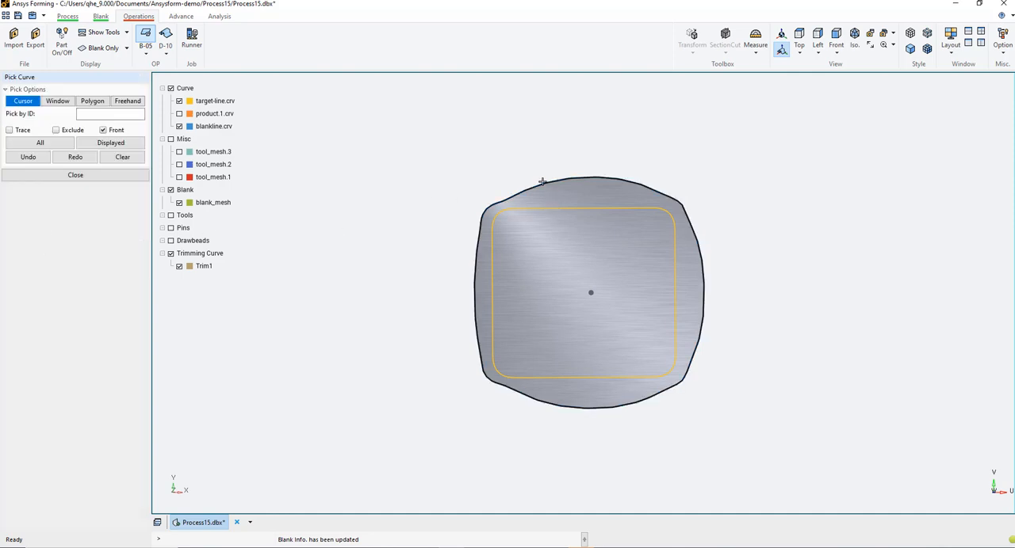
pyautogui.click(141, 177)
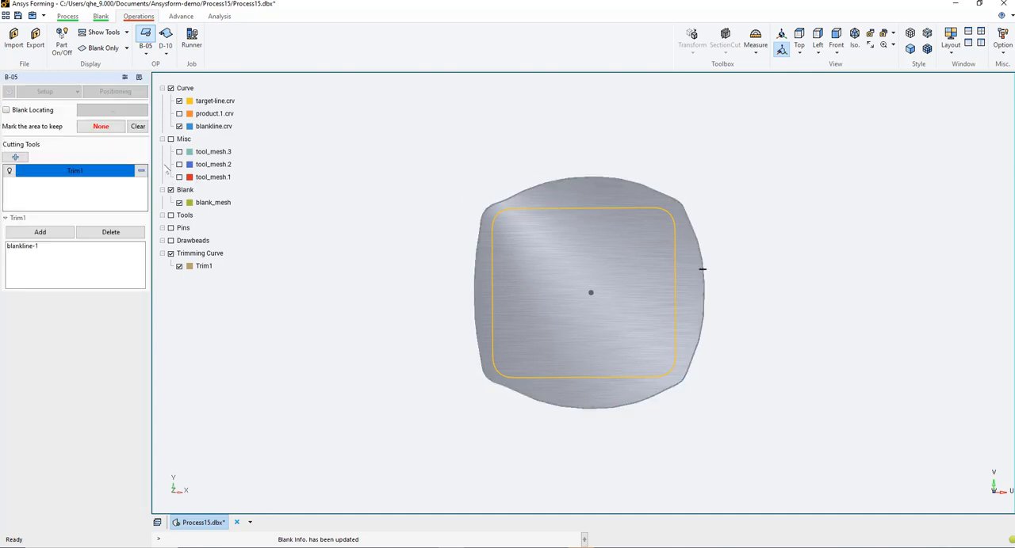
# Mark the blank area inside the trimming line to keep, placing the point near the centre at about X 3, Y 8
pyautogui.click(101, 127)
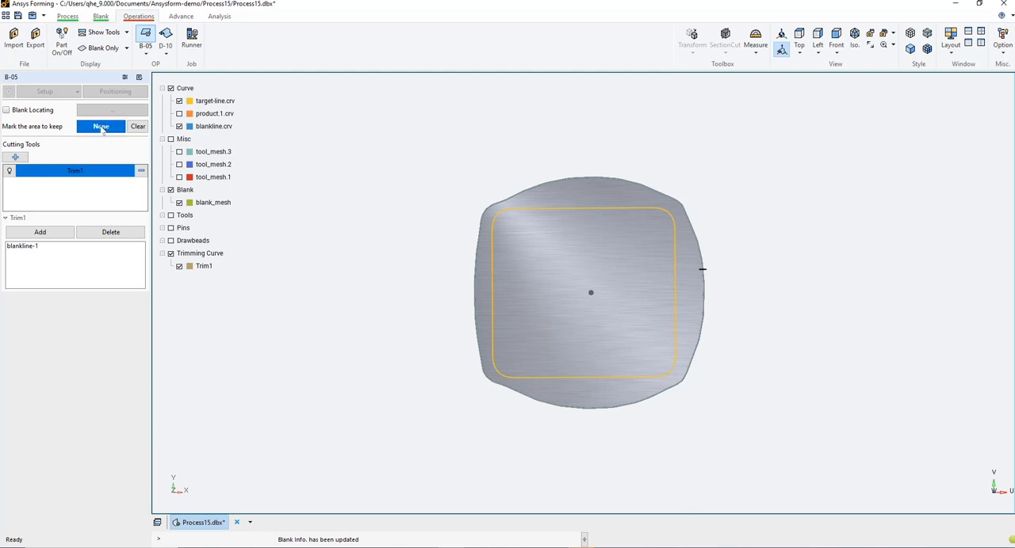
pyautogui.click(598, 273)
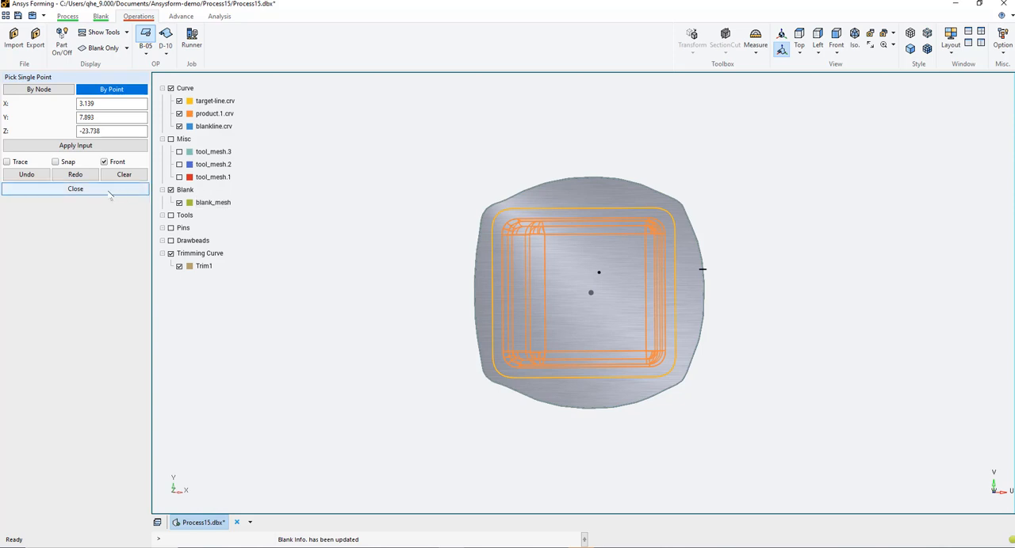
pyautogui.click(110, 192)
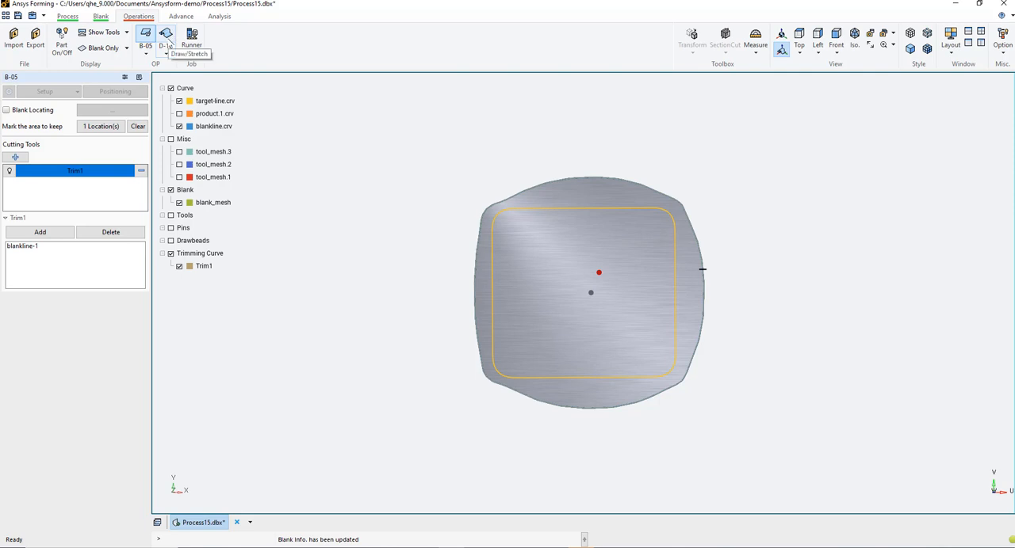
# Define the die of draw operation D-10 by mesh, using tool_mesh.1
pyautogui.click(165, 34)
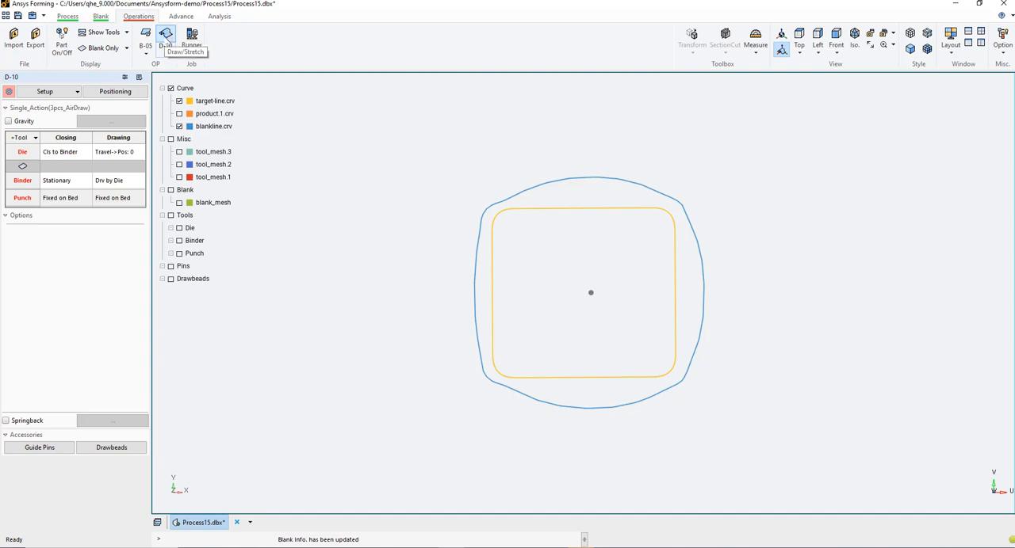
pyautogui.click(23, 153)
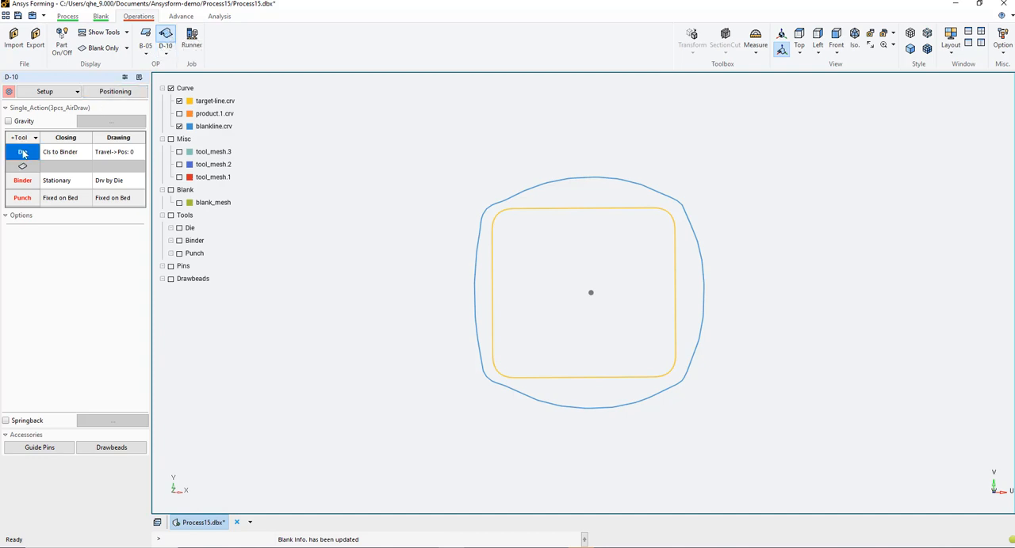
pyautogui.click(87, 251)
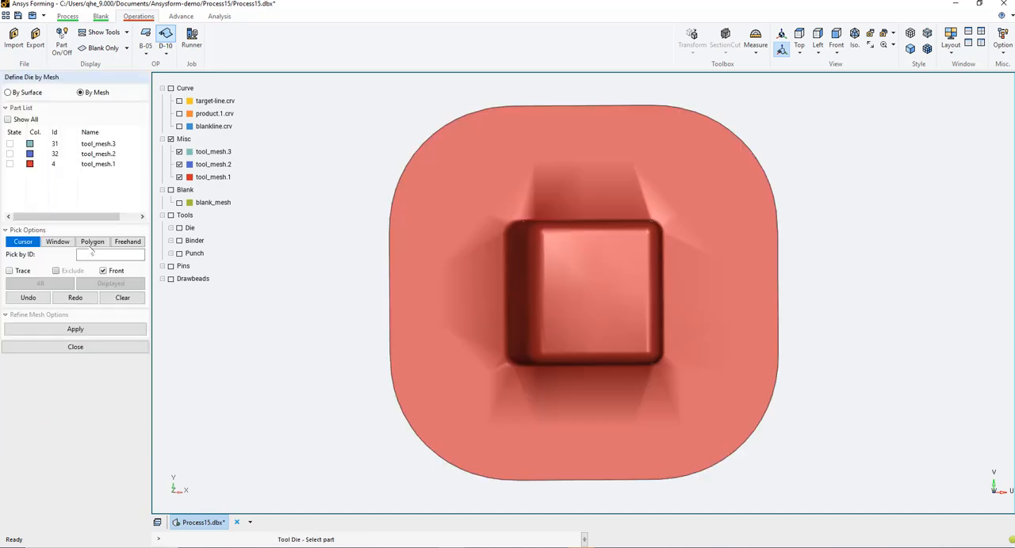
pyautogui.click(492, 233)
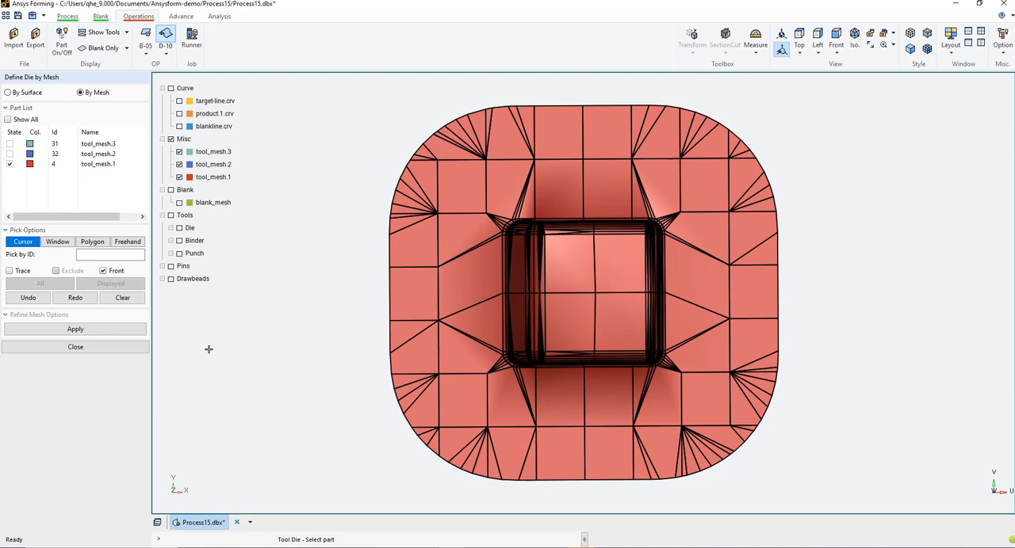
pyautogui.click(106, 350)
# Define the binder of draw operation D-10 by mesh, using tool_mesh.2
pyautogui.click(89, 246)
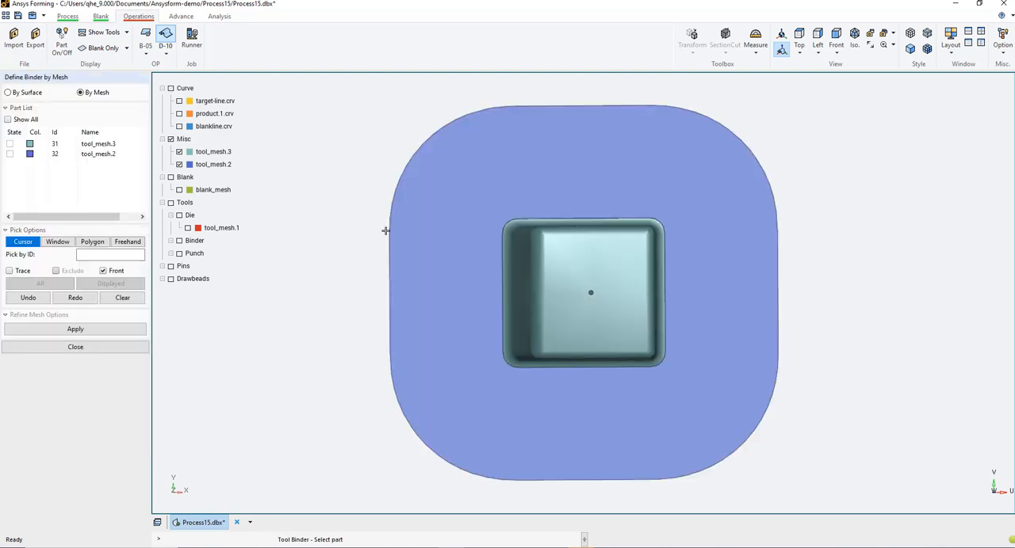
pyautogui.click(414, 242)
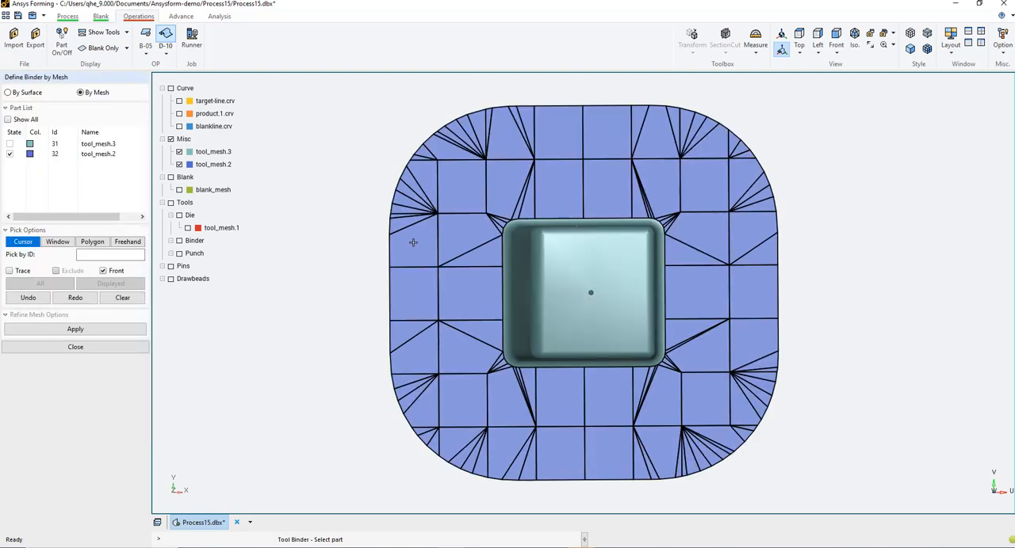
pyautogui.click(113, 352)
# Define the punch of draw operation D-10 by mesh, using tool_mesh.3
pyautogui.click(22, 198)
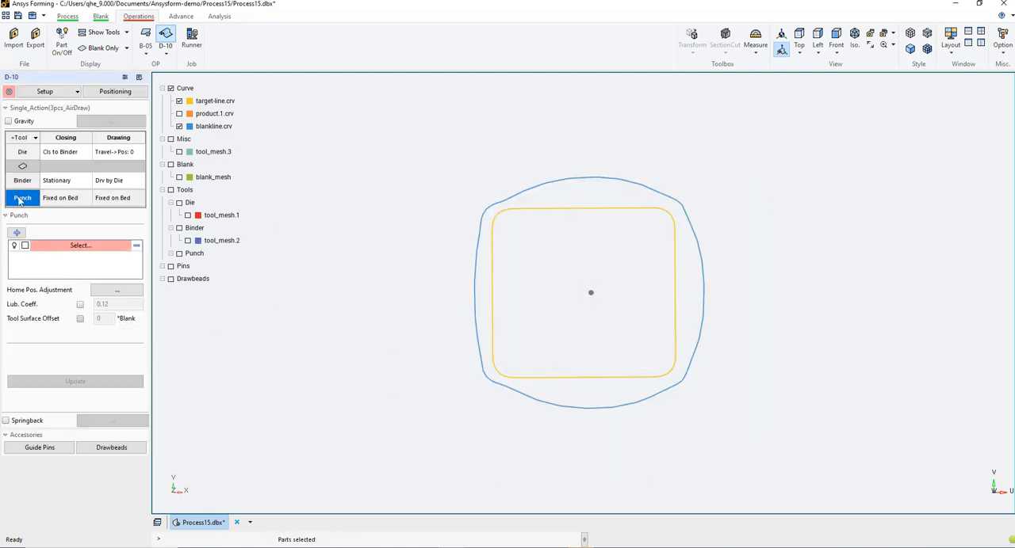
pyautogui.click(79, 247)
pyautogui.click(551, 273)
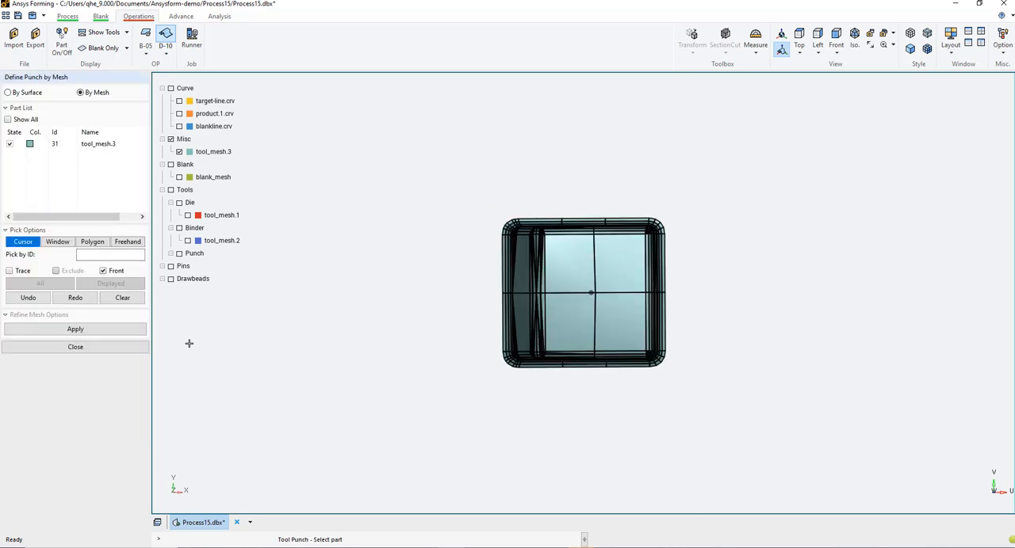
pyautogui.click(66, 349)
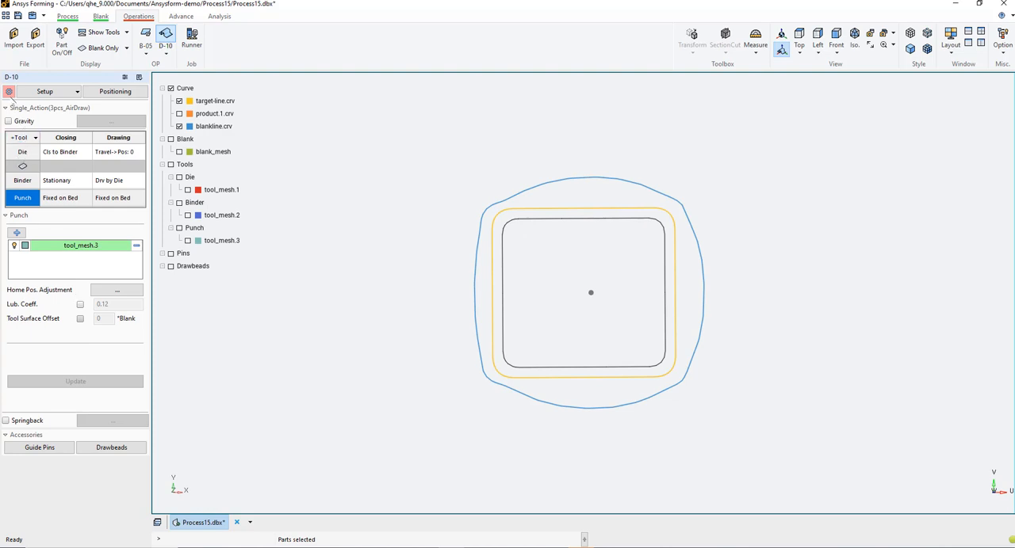
# Set the tool surface offset of draw operation D-10 to Already Have Offset and apply it
pyautogui.click(9, 91)
pyautogui.click(9, 91)
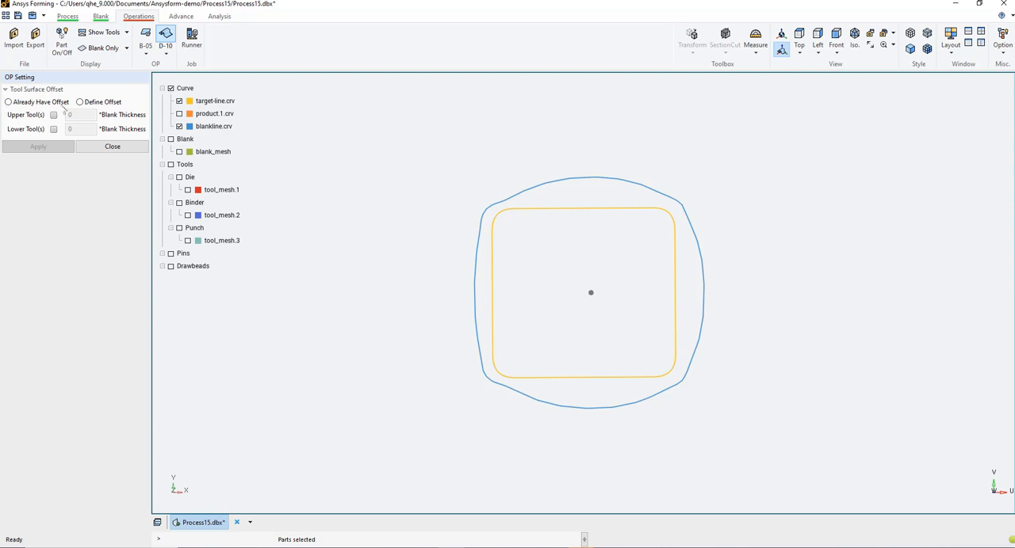
pyautogui.click(9, 102)
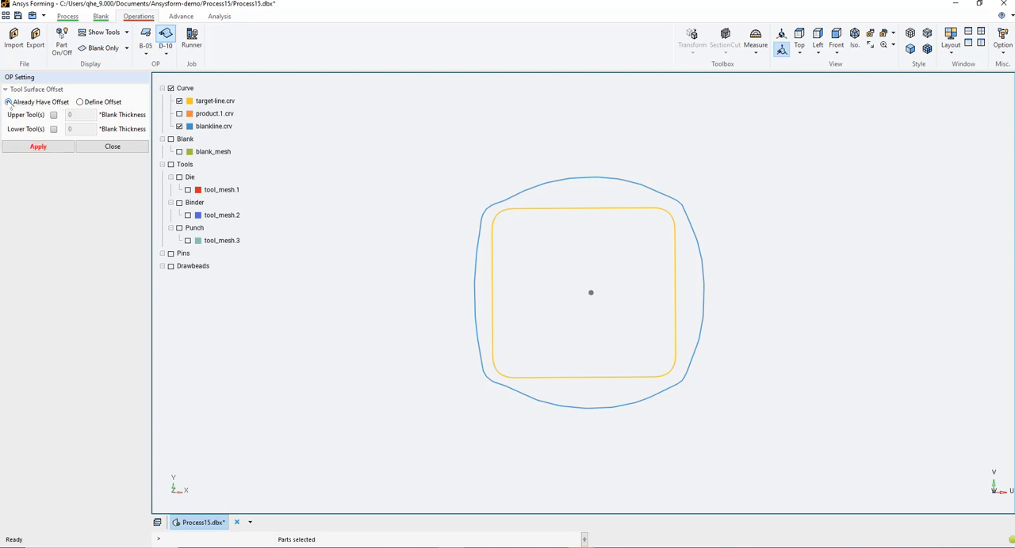
pyautogui.click(32, 149)
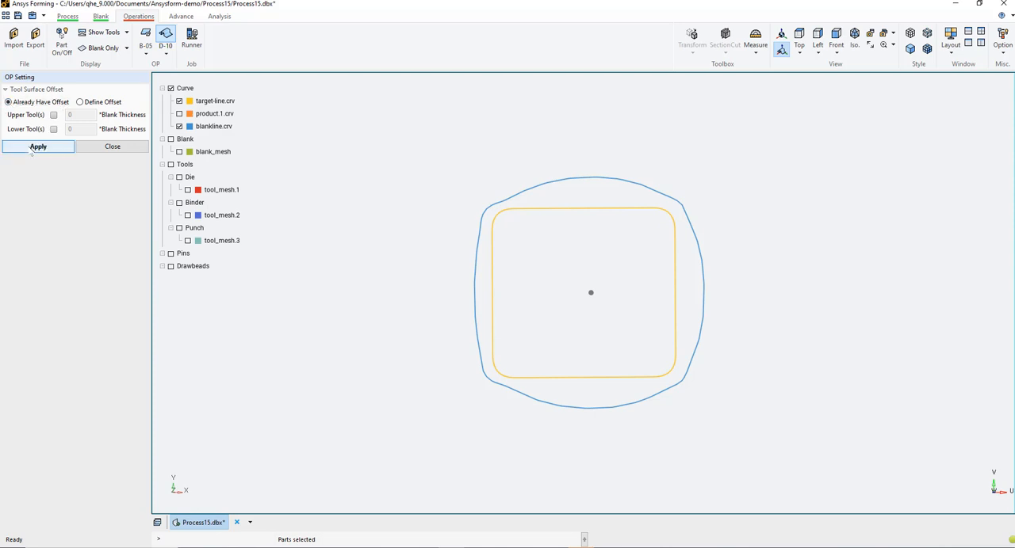
pyautogui.click(104, 149)
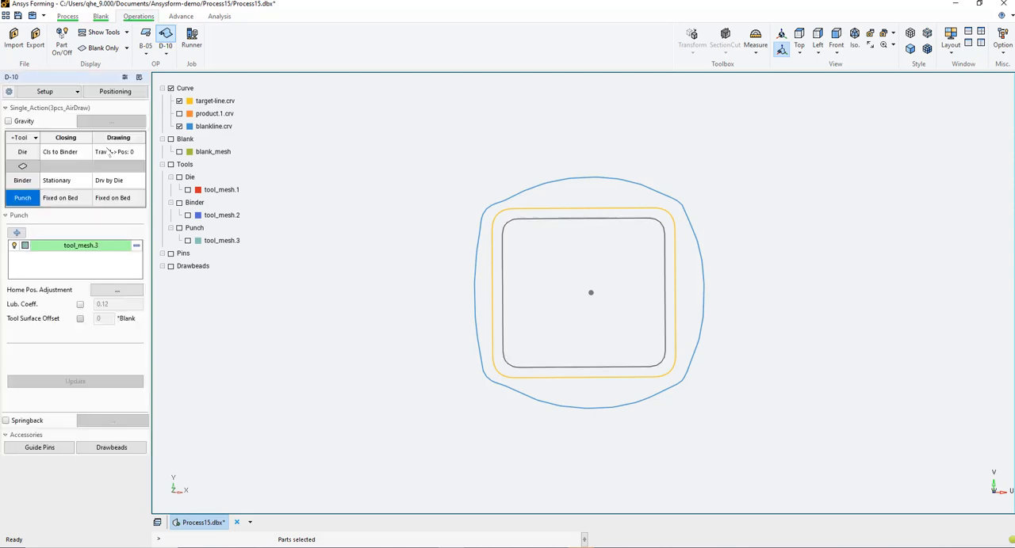
# Assign the target-line curve as the target of trim line B-05-1C1 and include that trim line in the trim line development
pyautogui.click(182, 17)
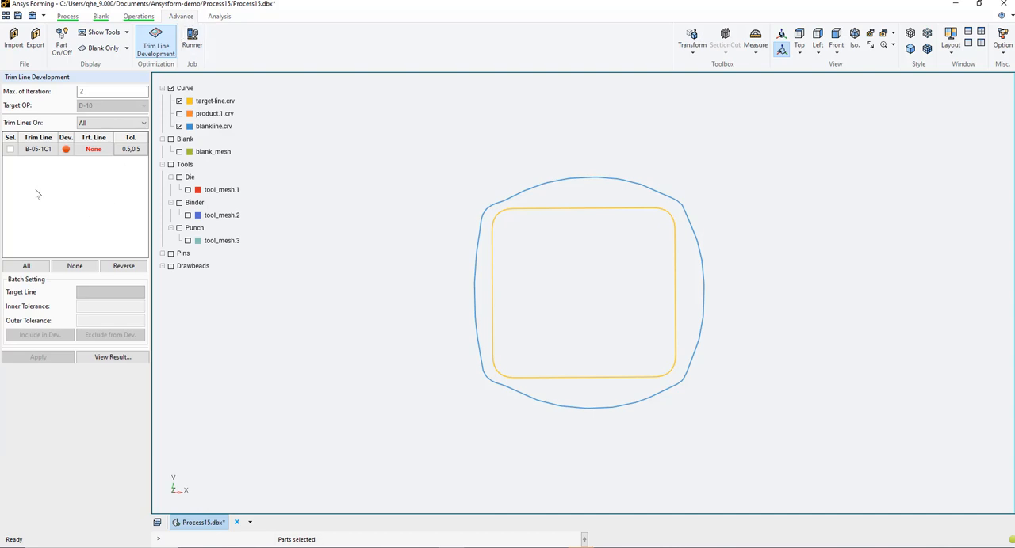
pyautogui.click(93, 151)
pyautogui.click(94, 151)
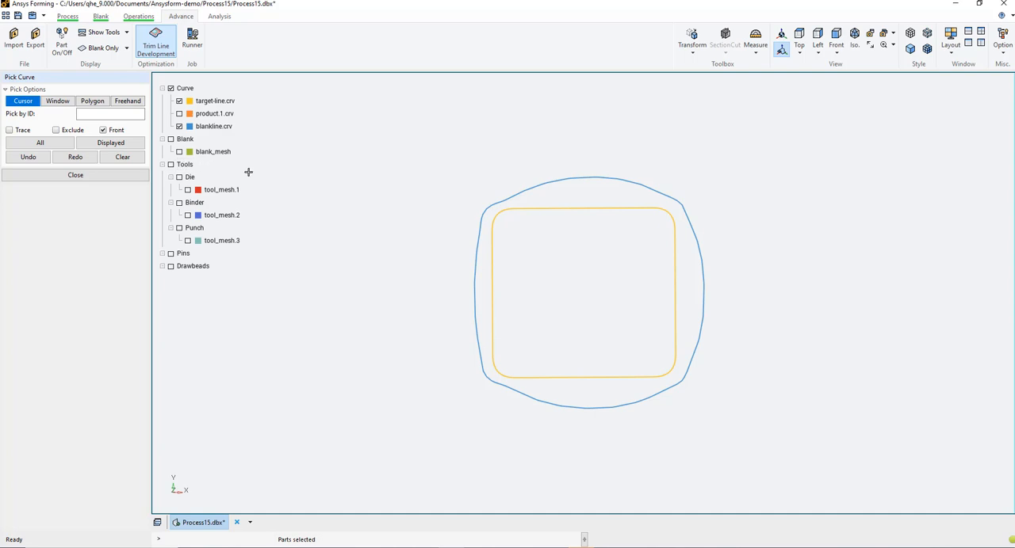
pyautogui.click(577, 210)
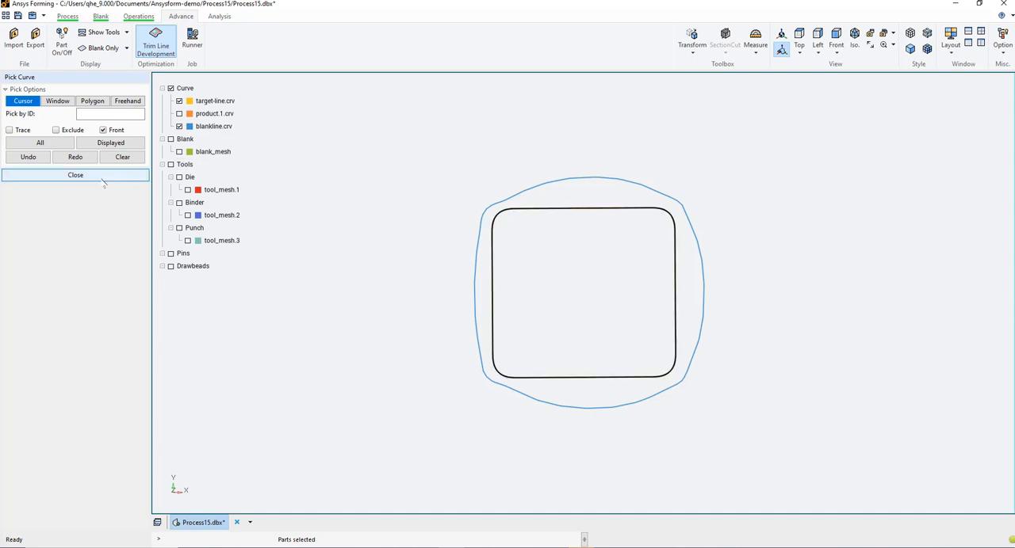
pyautogui.click(75, 174)
pyautogui.click(10, 149)
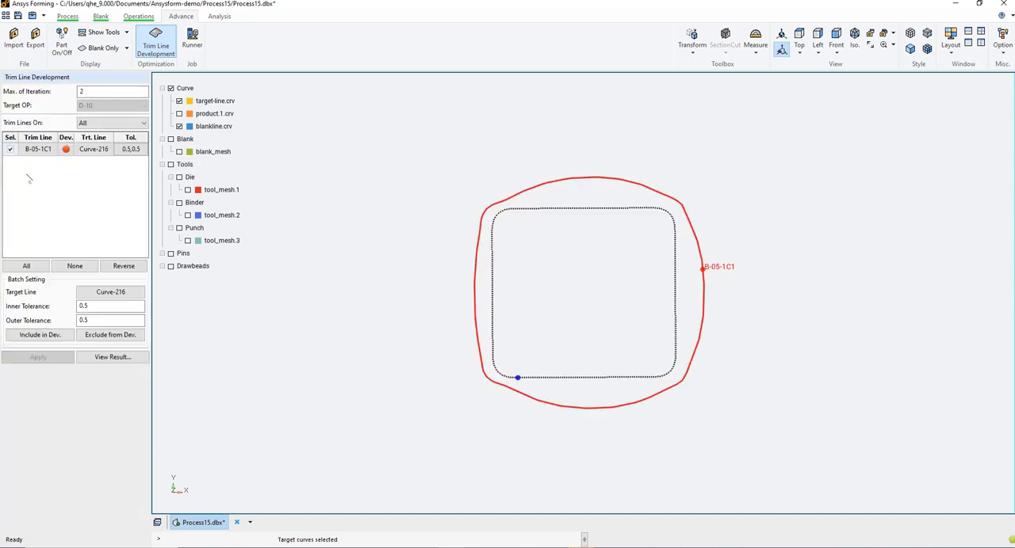
pyautogui.click(67, 149)
# Check the tool positioning of draw operation D-10 by playing the tool movement preview in the front view
pyautogui.click(137, 18)
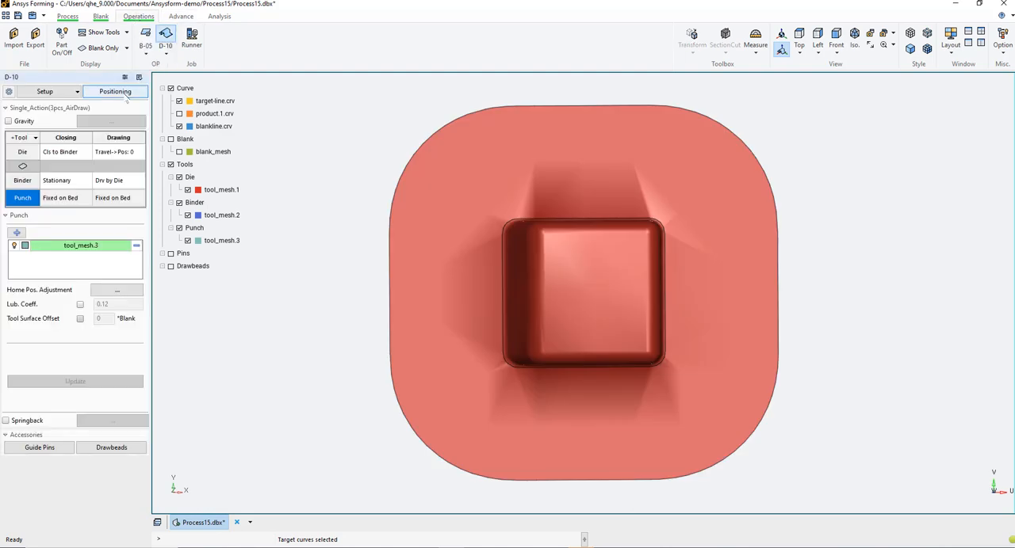
pyautogui.click(124, 93)
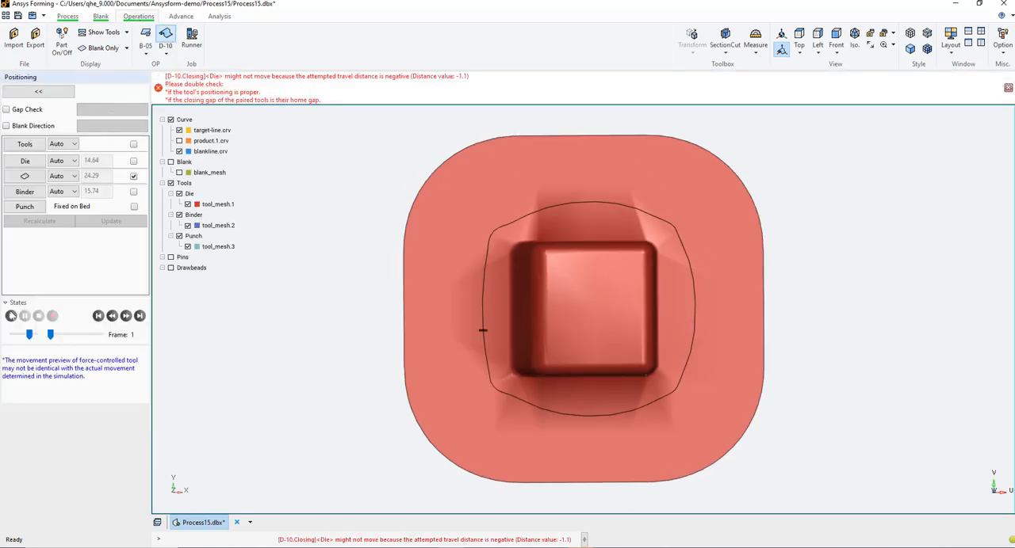
pyautogui.click(12, 315)
pyautogui.click(836, 35)
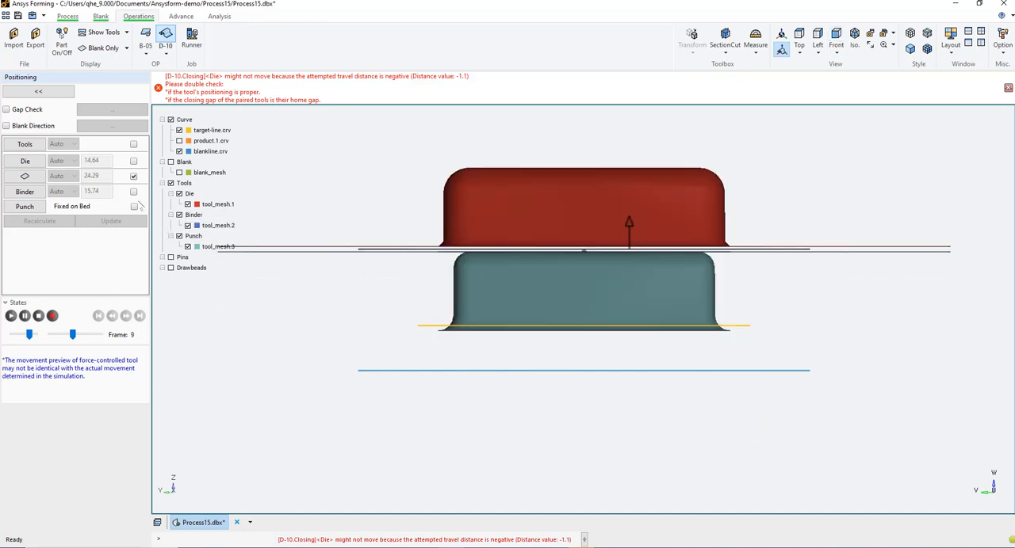
pyautogui.click(38, 91)
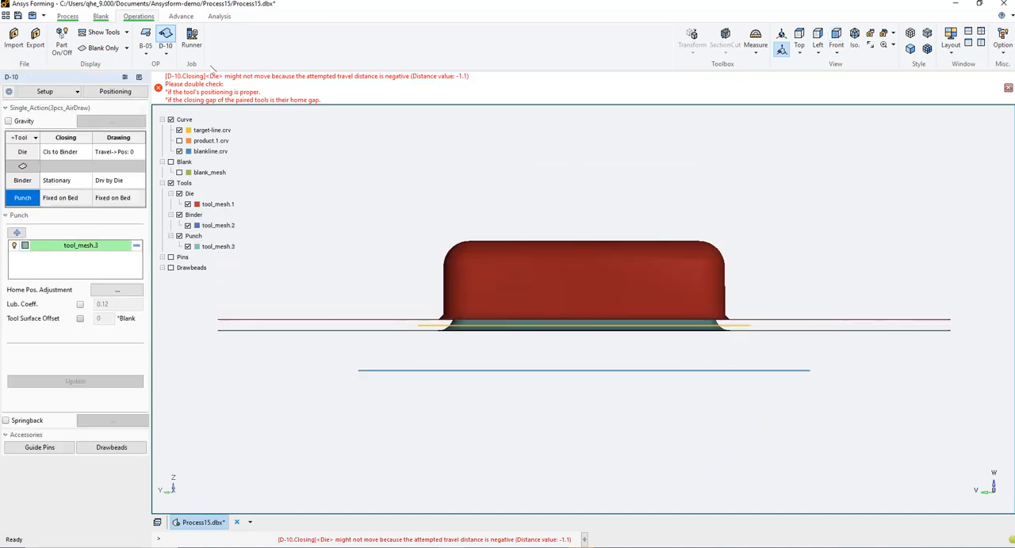
# Start the simulation job for the blanking, draw and trim development runs, and agree to save the database
pyautogui.click(192, 38)
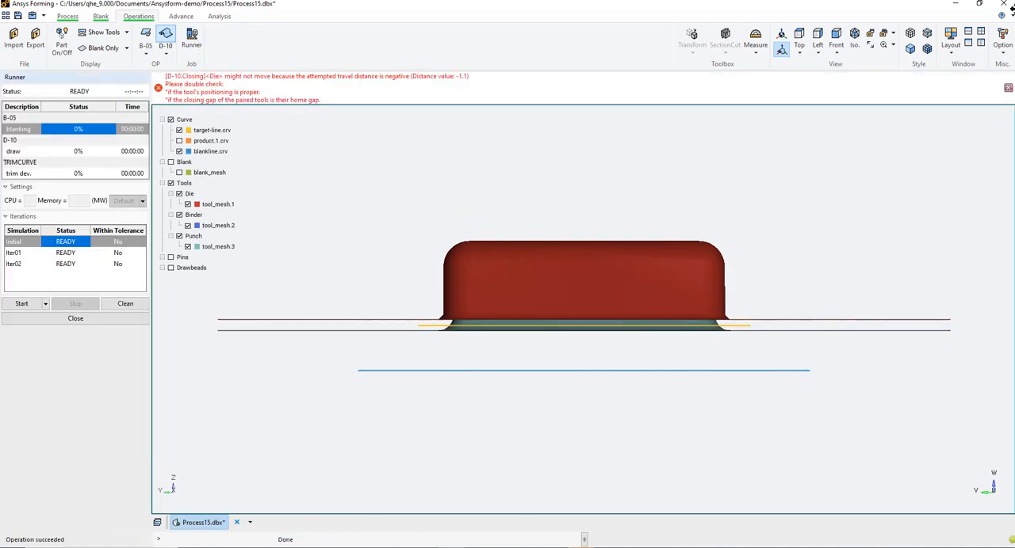
pyautogui.click(21, 304)
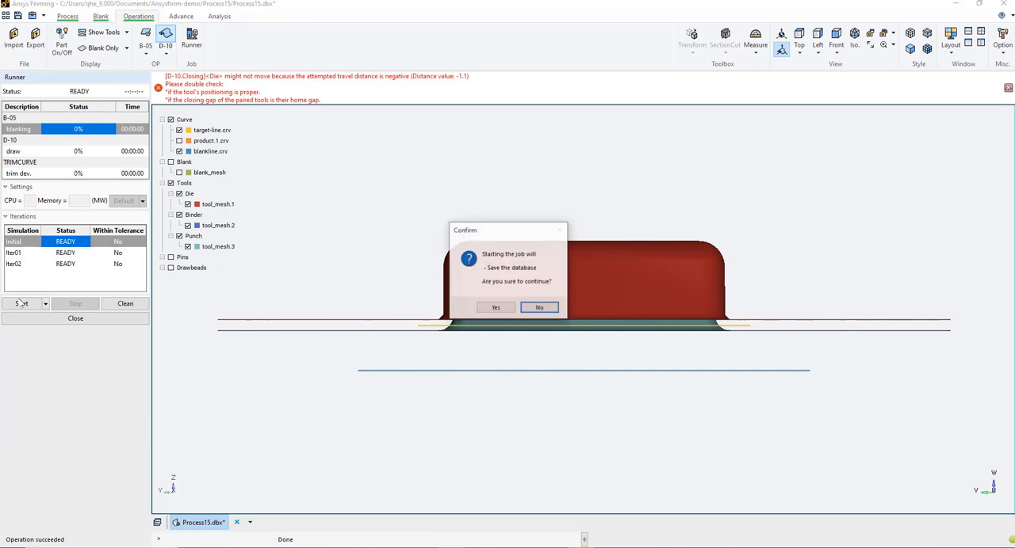
pyautogui.click(491, 306)
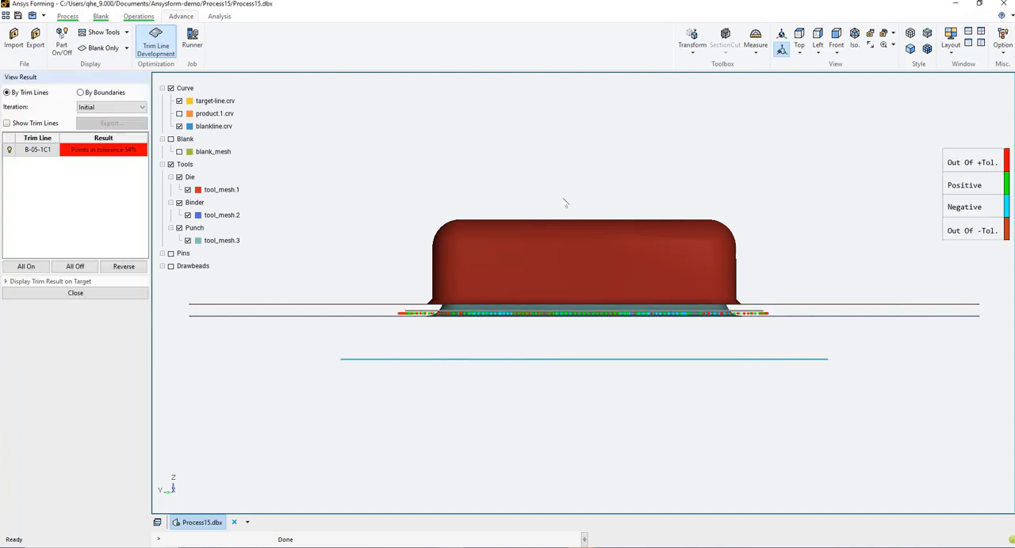
# Examine the initial iteration's trim result in isometric view with all tools hidden and the trim lines shown
pyautogui.click(855, 35)
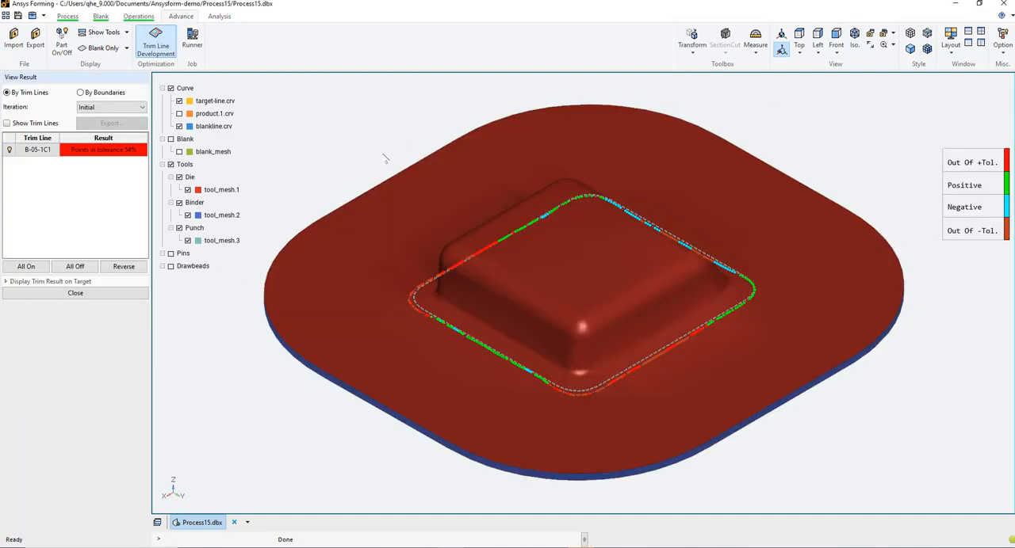
pyautogui.click(170, 164)
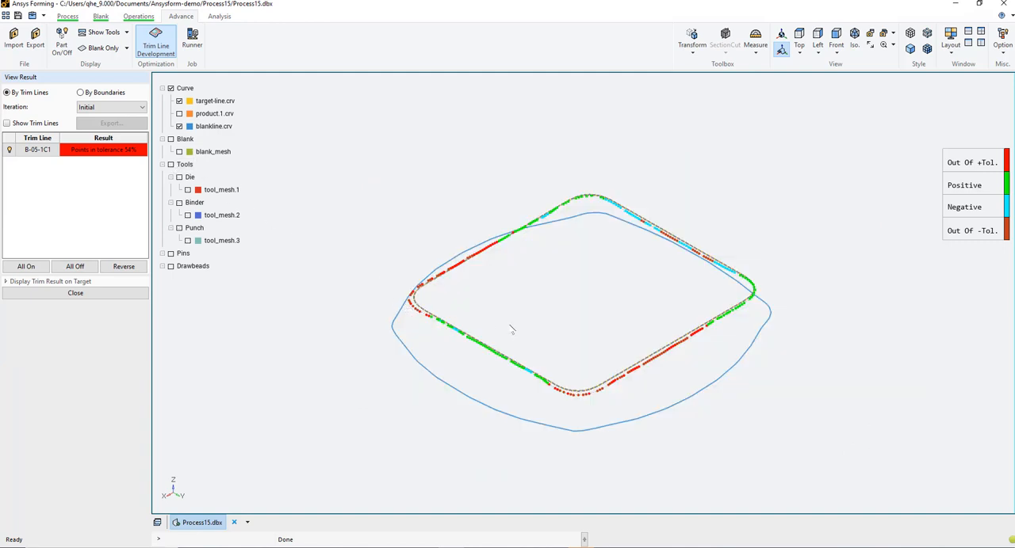
pyautogui.scroll(3, 510, 329)
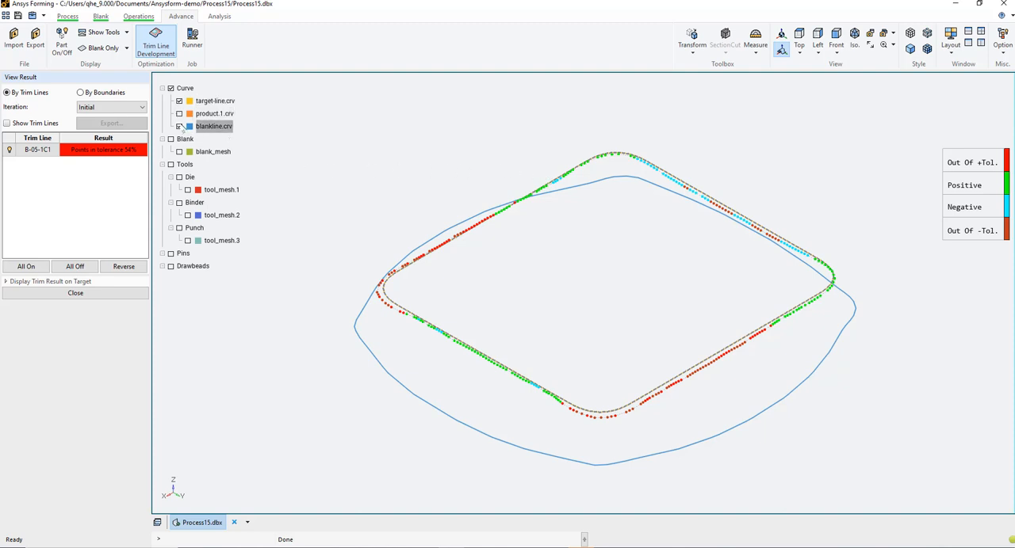
pyautogui.click(7, 123)
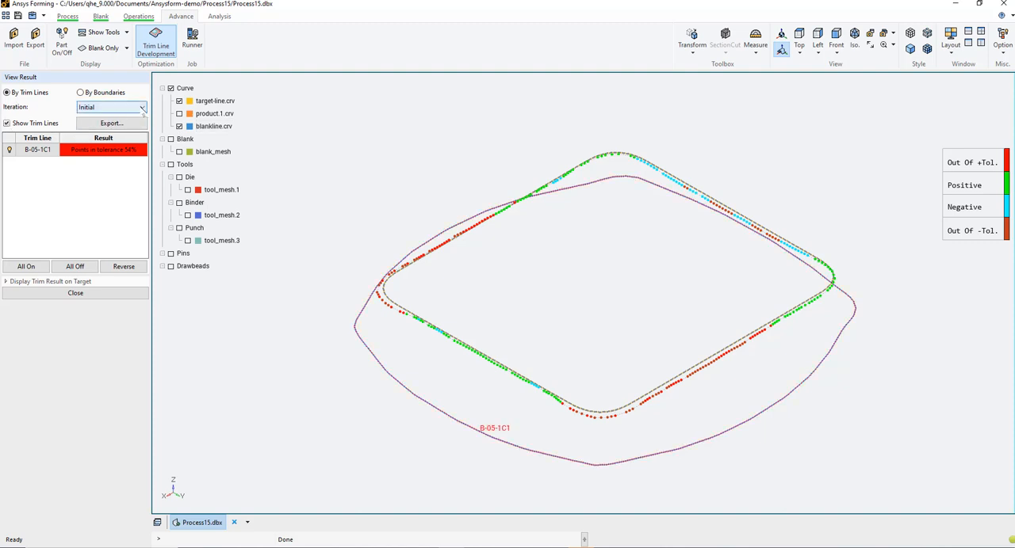
# Display the Iteration1 trim result and compare its trim line with blankline.crv by toggling that curve's visibility
pyautogui.click(144, 109)
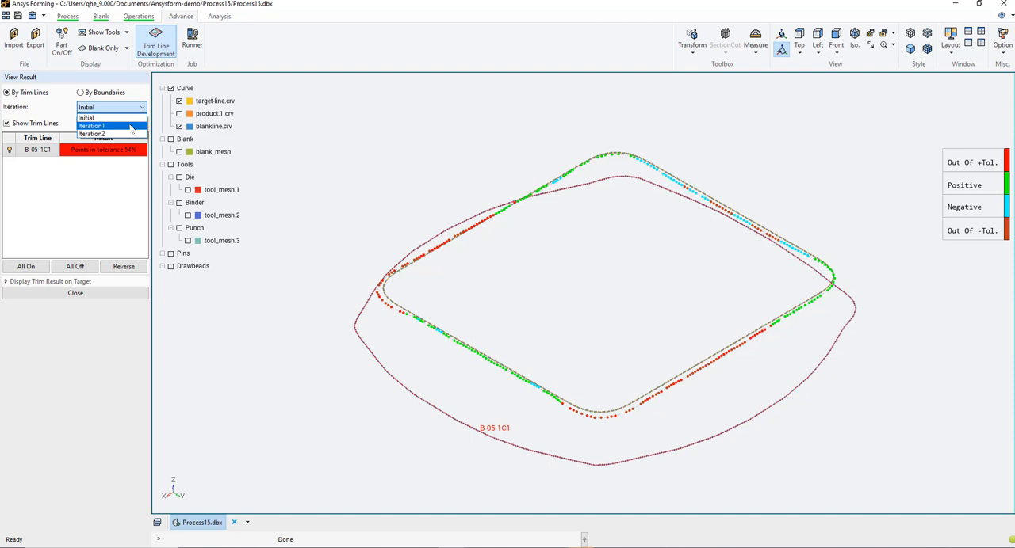
pyautogui.click(131, 127)
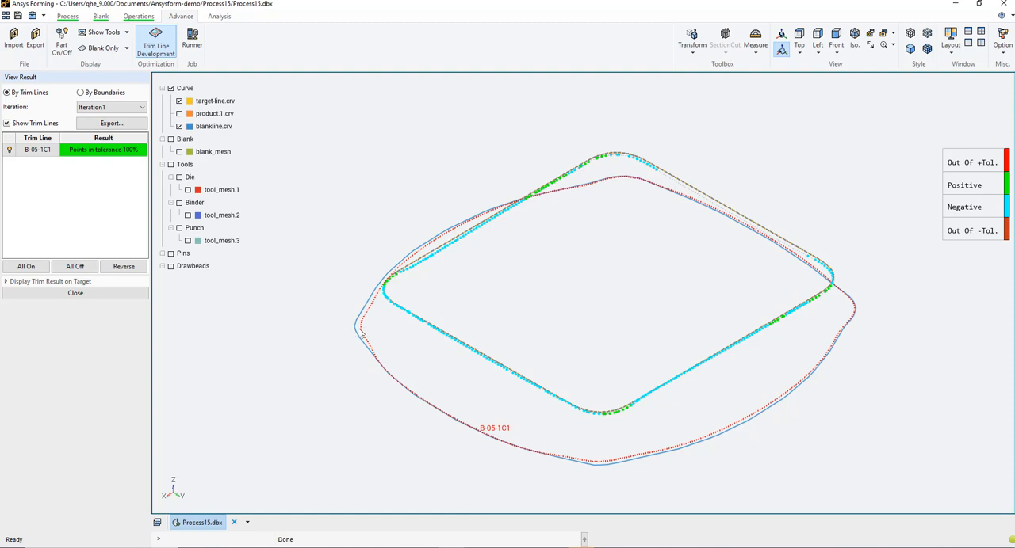
pyautogui.click(180, 127)
pyautogui.click(179, 127)
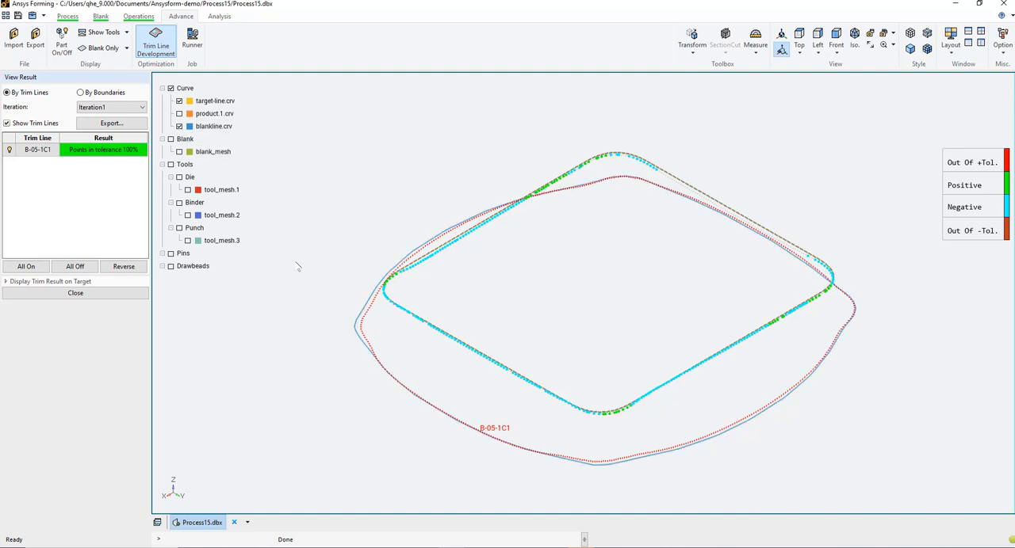